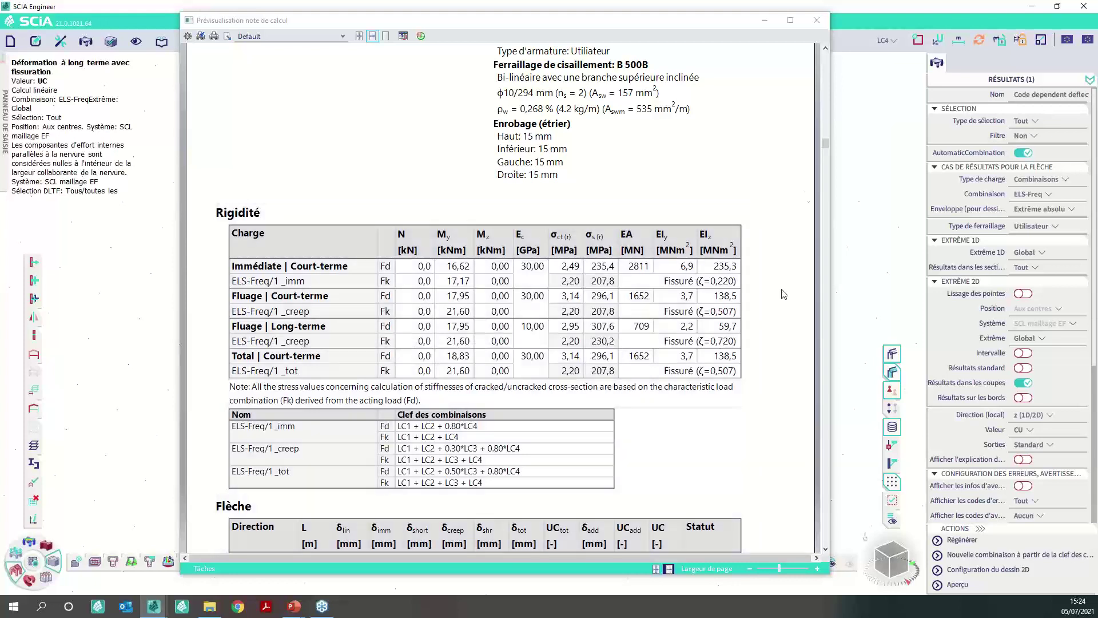
- Close the report preview, open the load combinations list to review the ELS-Car_max_LIN load case factors, and close it
{"action": "left_click", "coordinate": [820, 25]}
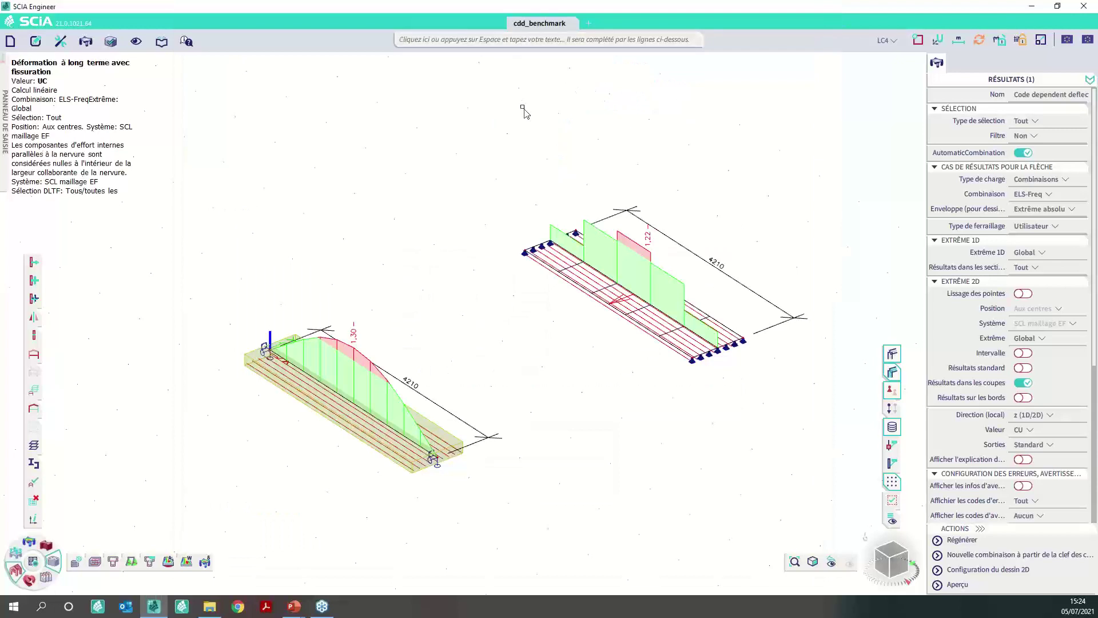
{"action": "left_click", "coordinate": [545, 39]}
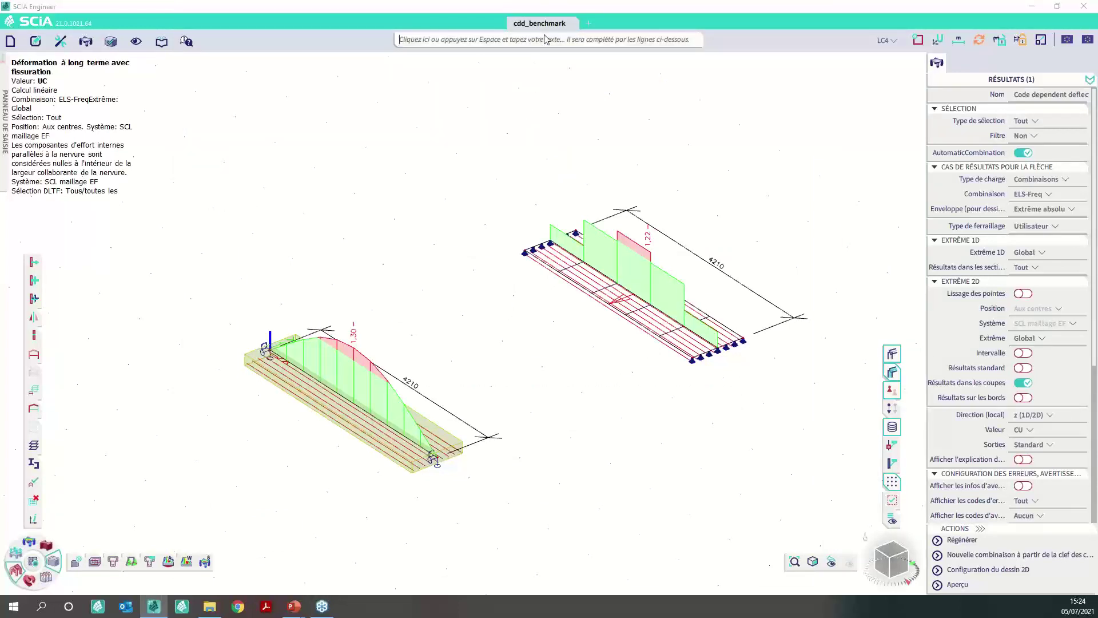
{"action": "type", "text": "coM"}
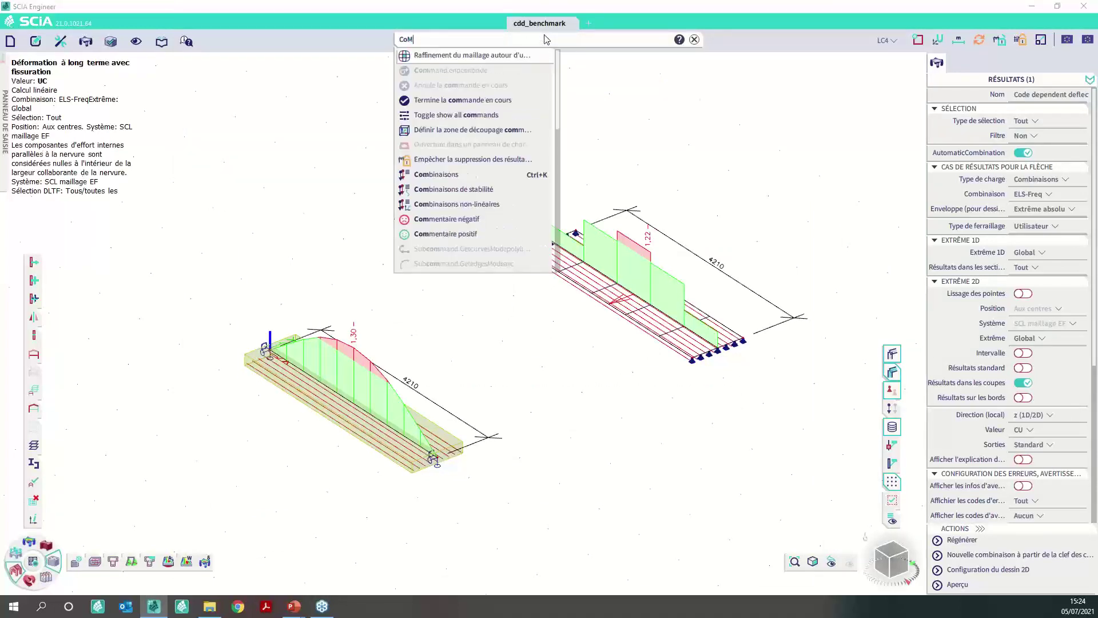
{"action": "type", "text": "b"}
{"action": "key", "text": "Return"}
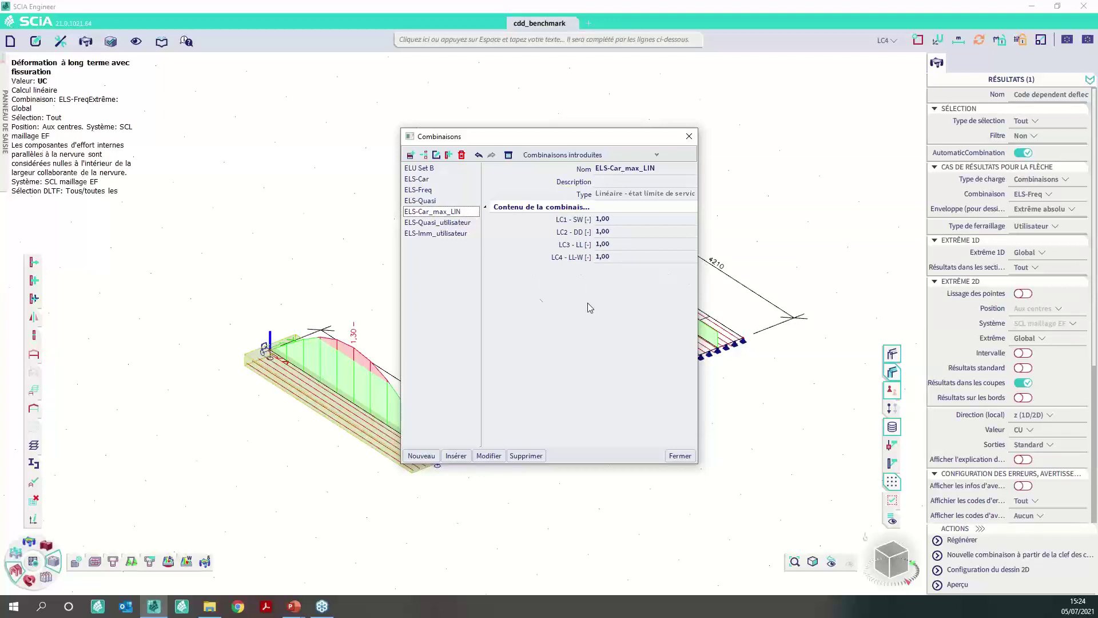
{"action": "left_click", "coordinate": [690, 137]}
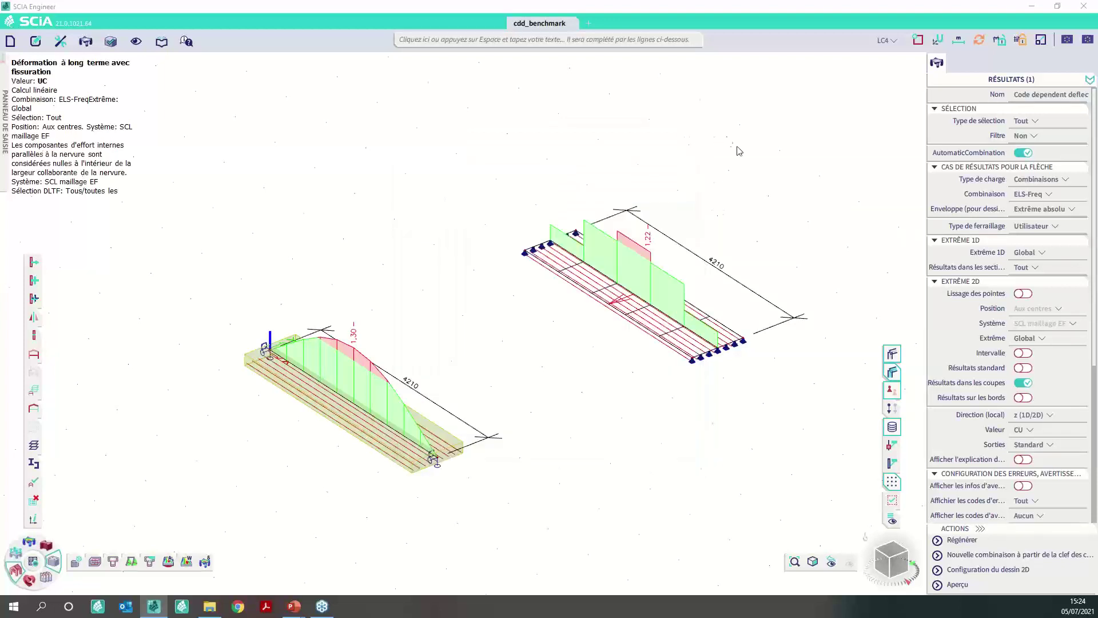
- Open the stress limitation check with the ELS-Car_max_LIN combination and run a section check on the beam near mid-span
{"action": "mouse_move", "coordinate": [131, 563]}
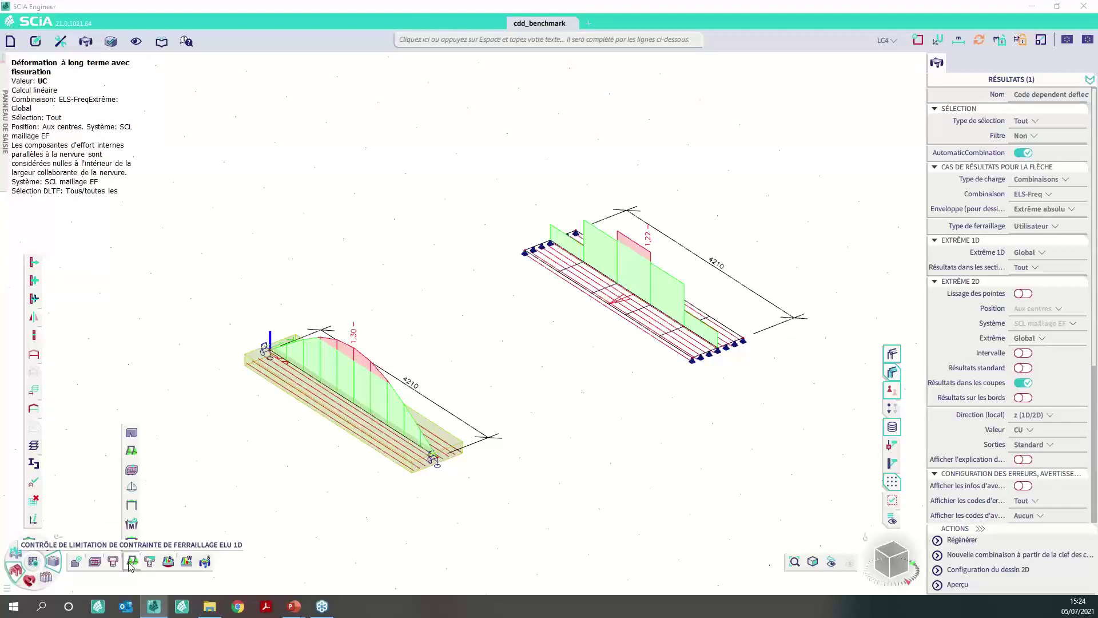
{"action": "left_click", "coordinate": [131, 564]}
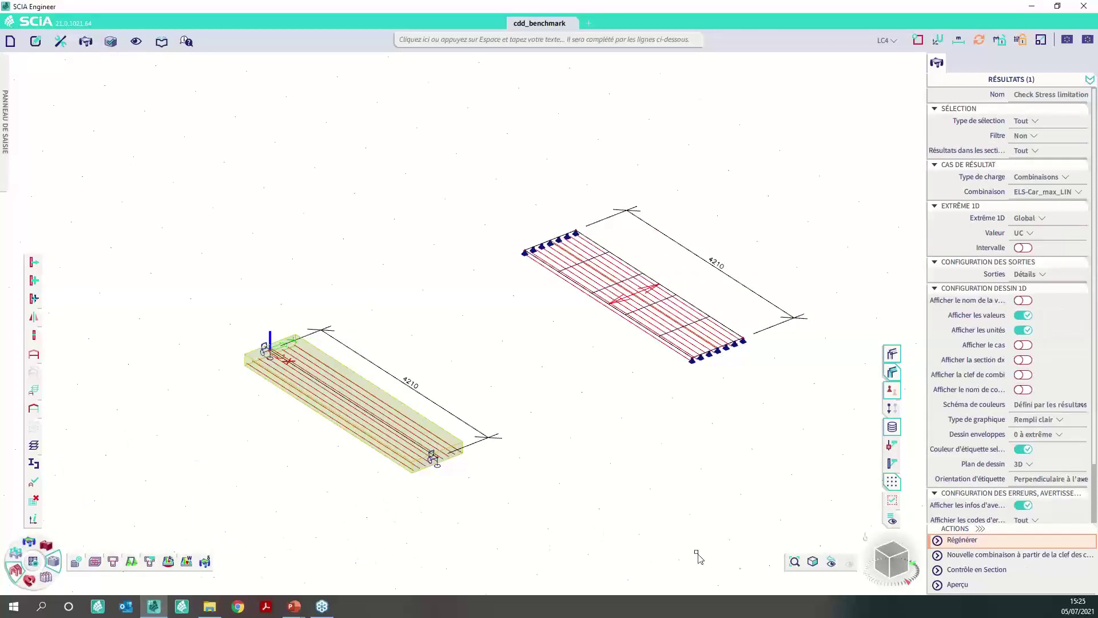
{"action": "left_click", "coordinate": [986, 572]}
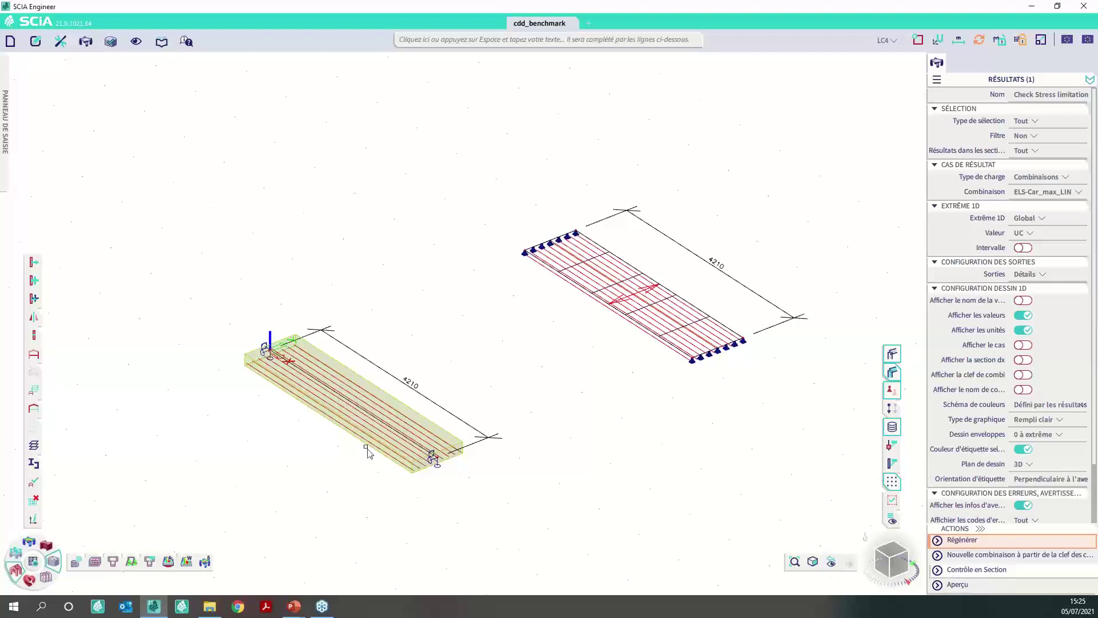
{"action": "left_click", "coordinate": [391, 426]}
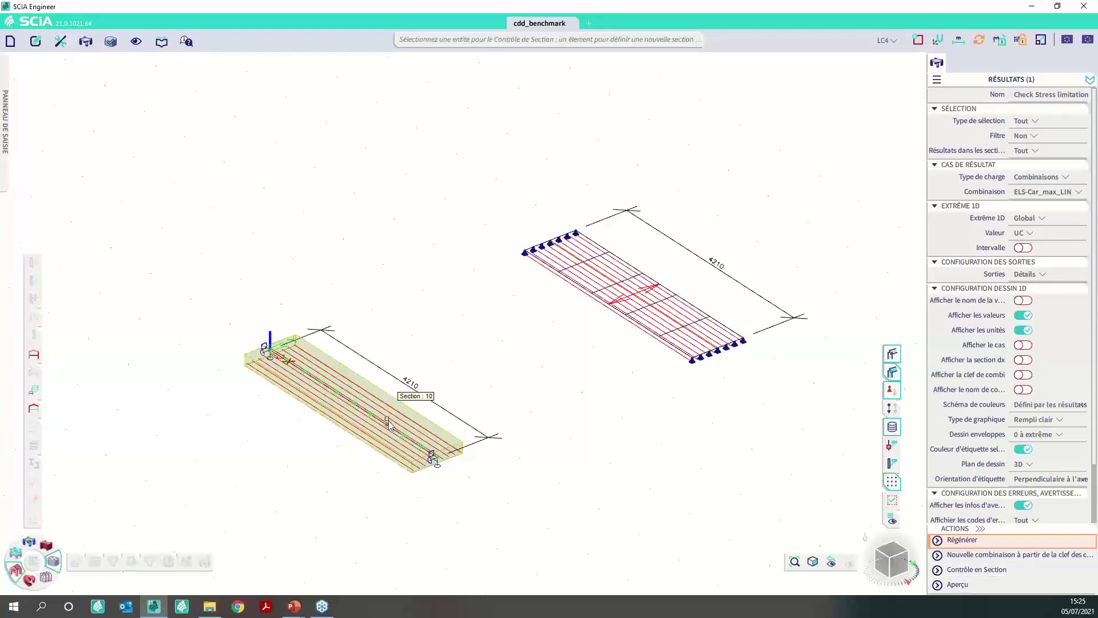
{"action": "left_click", "coordinate": [354, 406]}
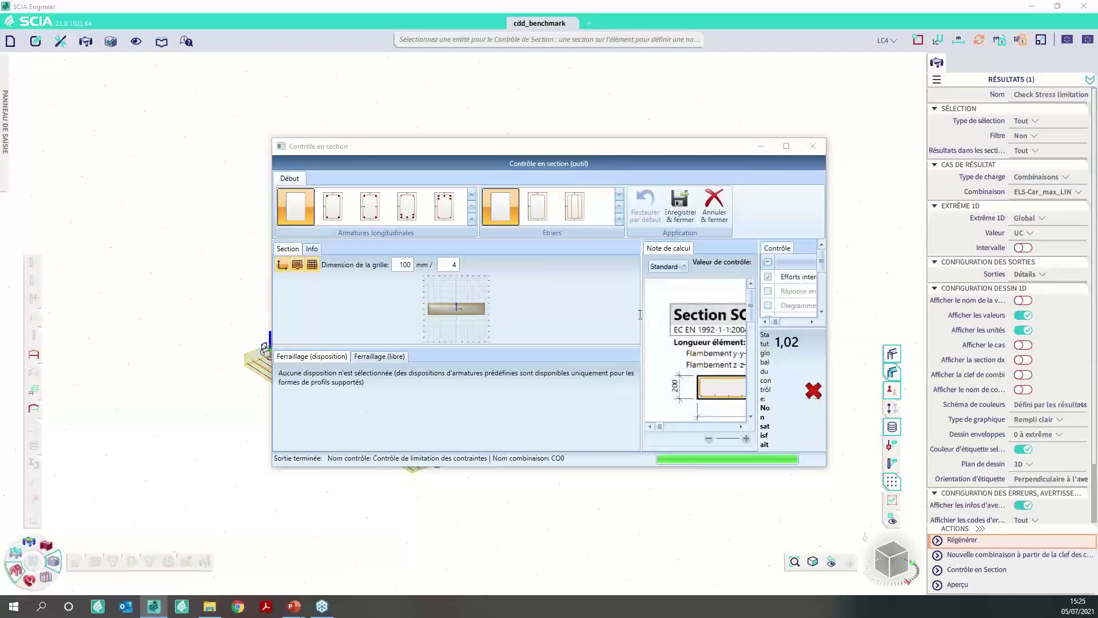
- Switch the section check's calculation note to the Détails output and enlarge the note area and its window for reading
{"action": "left_click_drag", "start_coordinate": [642, 312], "coordinate": [405, 313]}
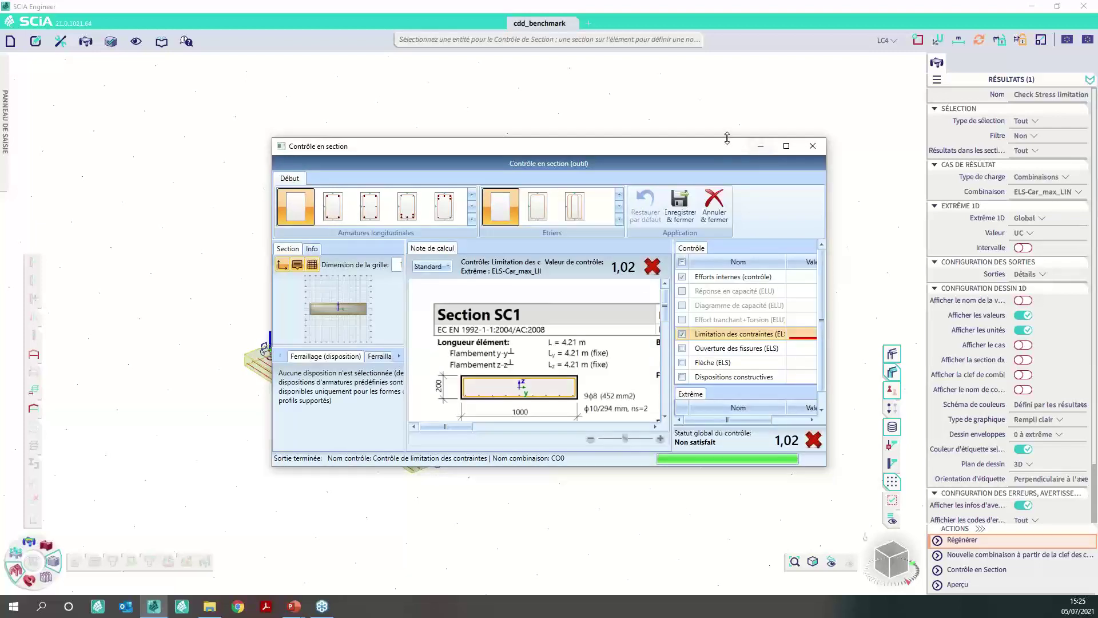
{"action": "left_click_drag", "start_coordinate": [727, 138], "coordinate": [726, 54]}
{"action": "left_click", "coordinate": [431, 182]}
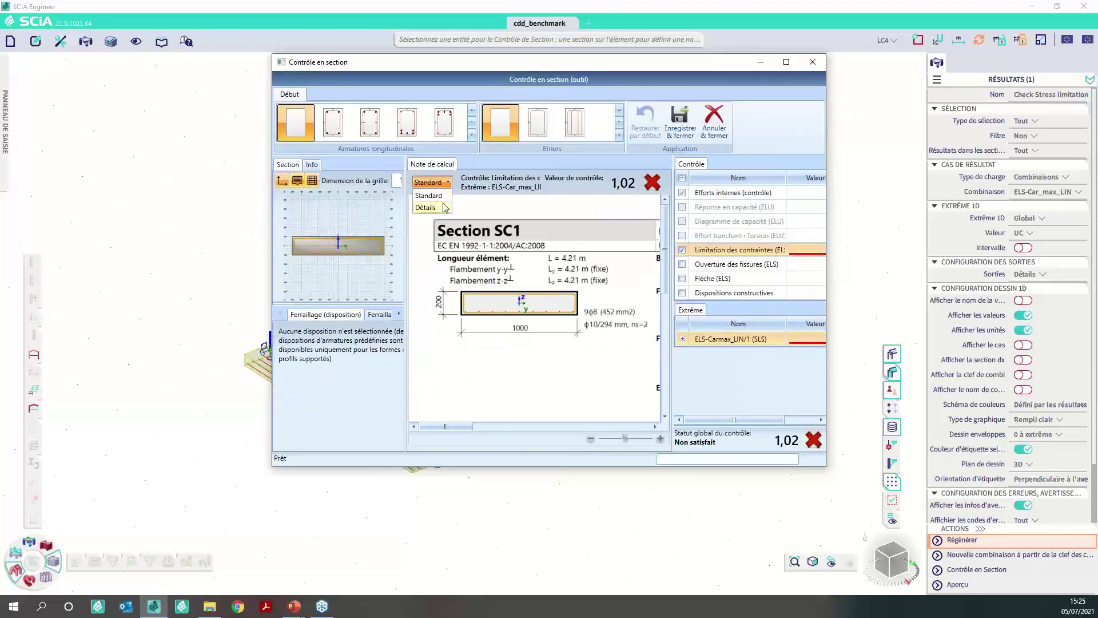
{"action": "key", "text": "Return"}
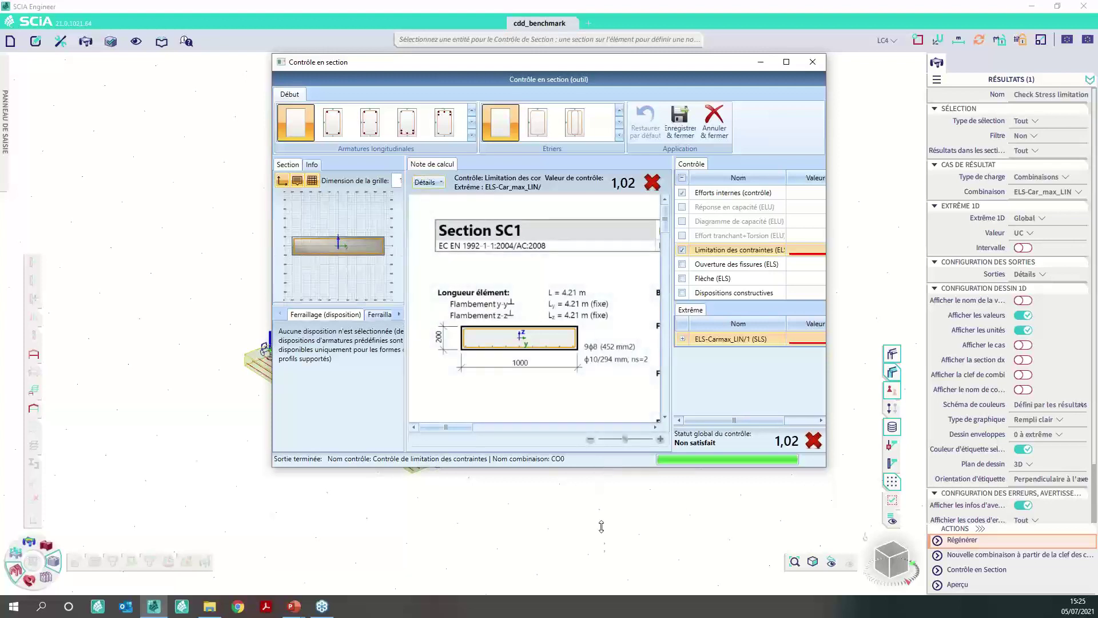
{"action": "left_click_drag", "start_coordinate": [607, 466], "coordinate": [604, 566]}
{"action": "left_click_drag", "start_coordinate": [828, 322], "coordinate": [1011, 324]}
{"action": "left_click_drag", "start_coordinate": [271, 333], "coordinate": [106, 340]}
- Examine the detailed stress limitation note, including forces, check summary, cracking verification and stress distributions before and after cracking, and close the section check
{"action": "scroll", "coordinate": [279, 380], "scroll_direction": "down", "scroll_amount": 2}
{"action": "scroll", "coordinate": [278, 380], "scroll_direction": "down", "scroll_amount": 4}
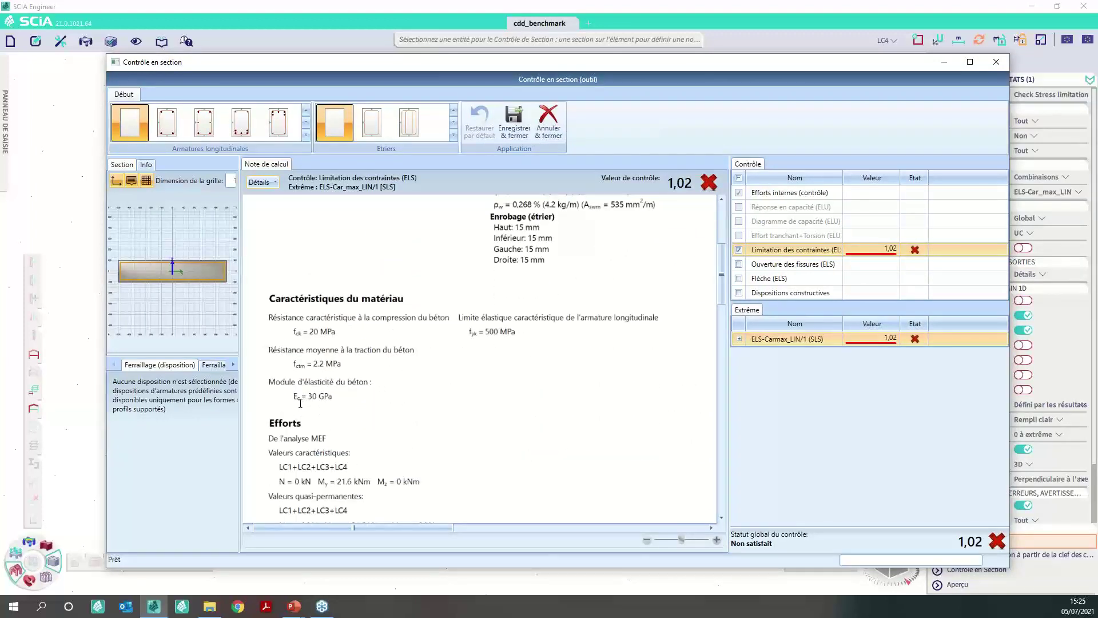
{"action": "scroll", "coordinate": [319, 386], "scroll_direction": "down", "scroll_amount": 1}
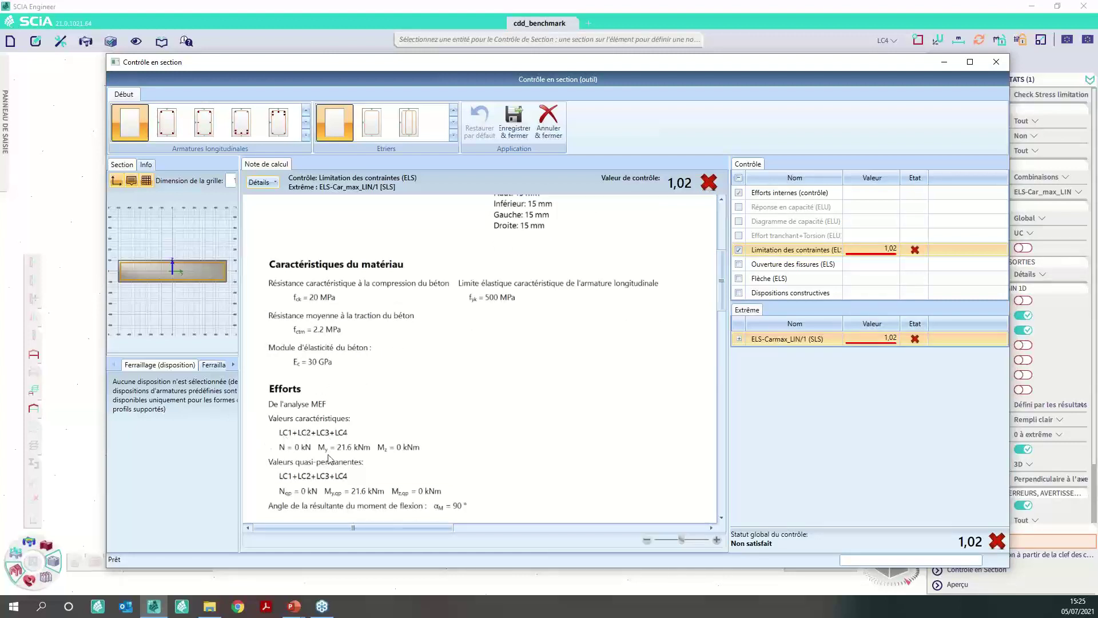
{"action": "scroll", "coordinate": [486, 400], "scroll_direction": "down", "scroll_amount": 6}
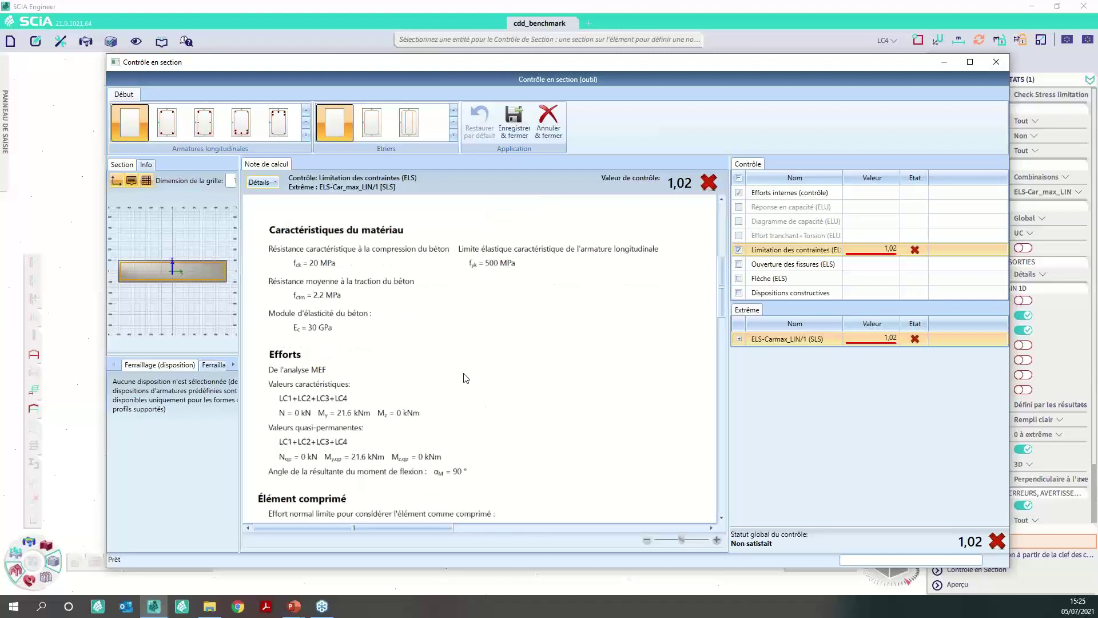
{"action": "scroll", "coordinate": [443, 368], "scroll_direction": "down", "scroll_amount": 4}
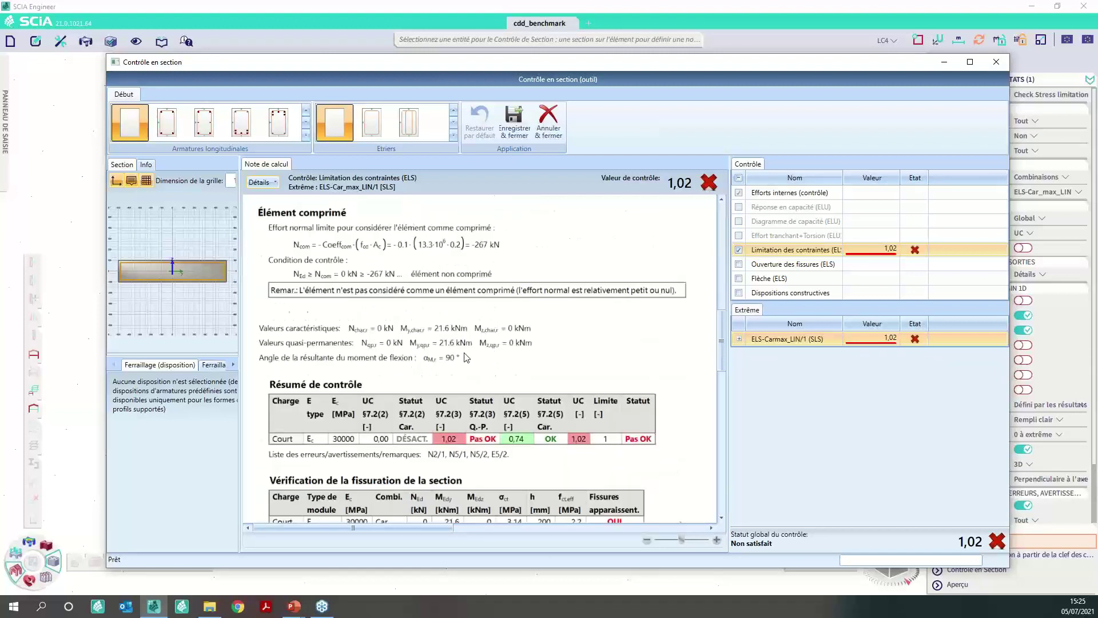
{"action": "scroll", "coordinate": [466, 357], "scroll_direction": "down", "scroll_amount": 3}
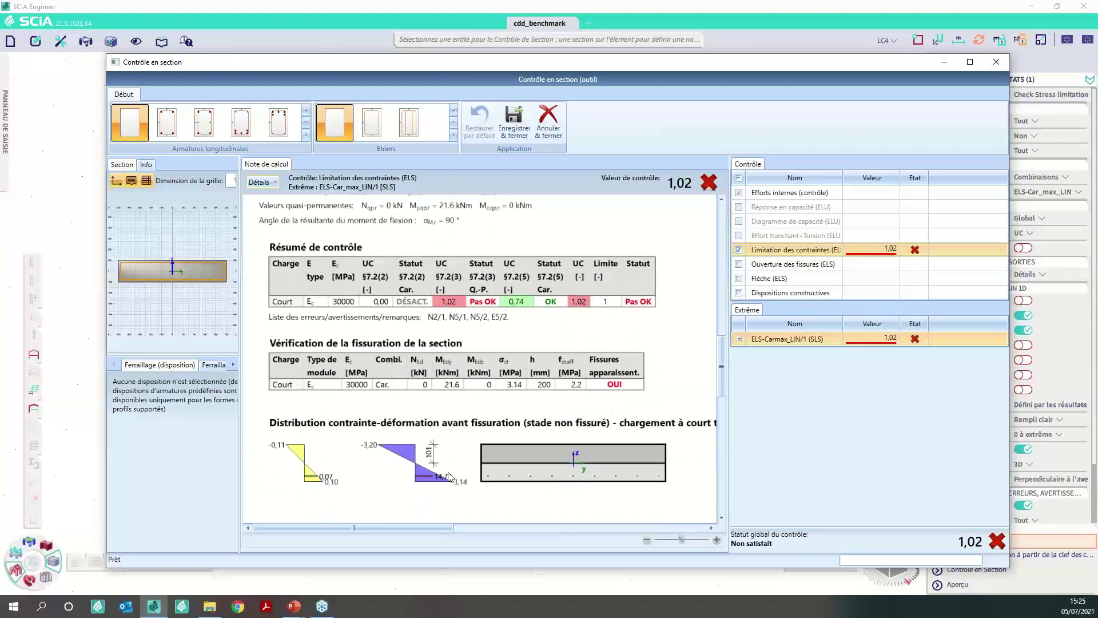
{"action": "scroll", "coordinate": [449, 472], "scroll_direction": "down", "scroll_amount": 1}
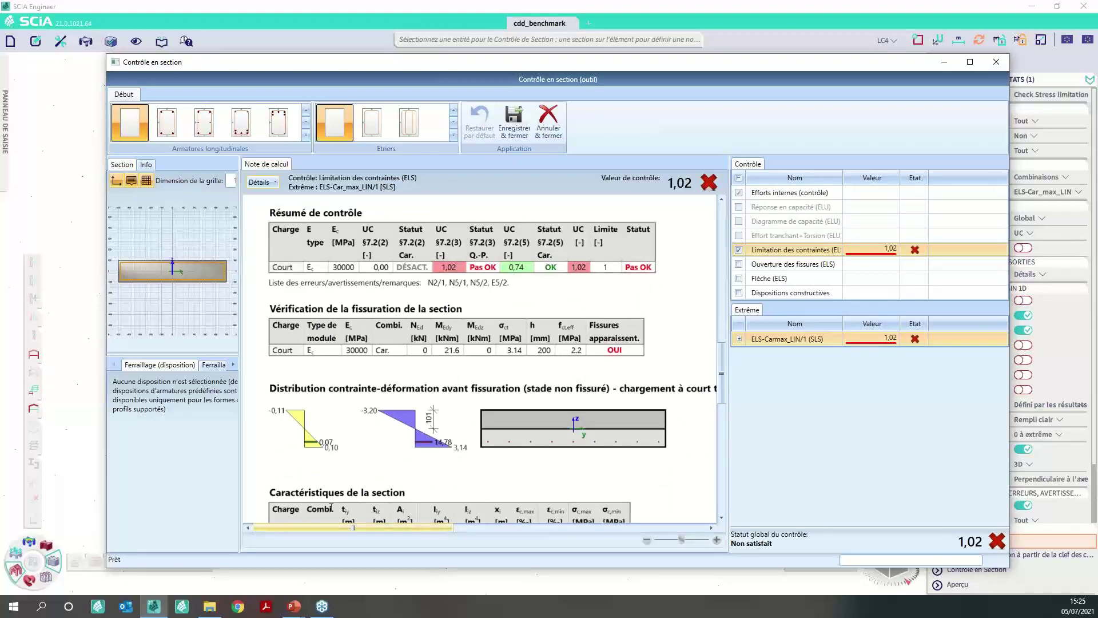
{"action": "scroll", "coordinate": [445, 451], "scroll_direction": "down", "scroll_amount": 1}
{"action": "scroll", "coordinate": [446, 449], "scroll_direction": "down", "scroll_amount": 1}
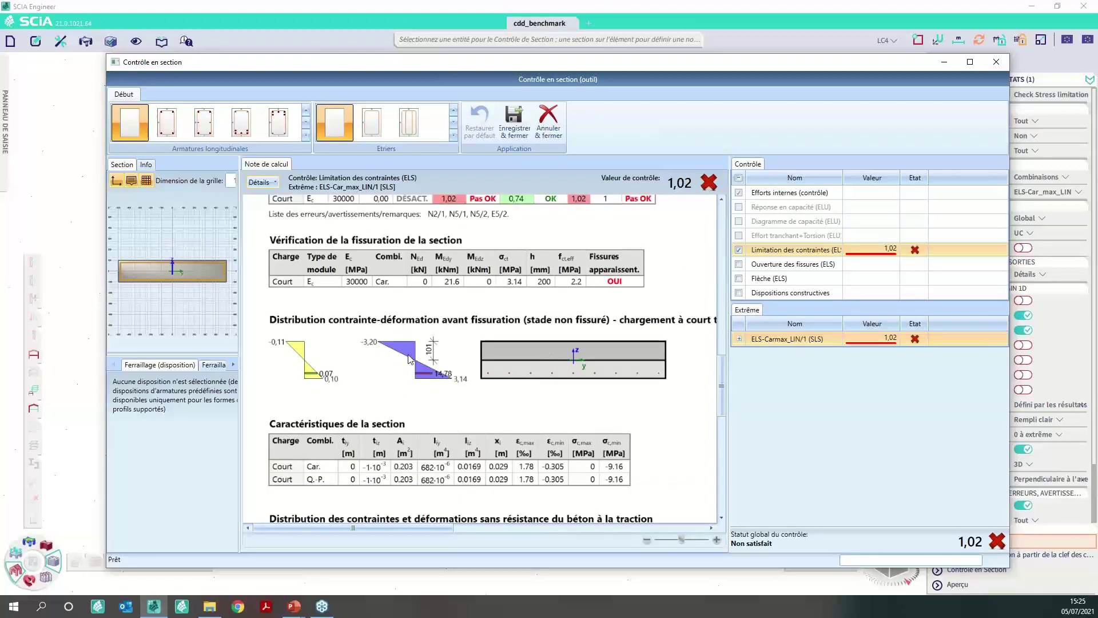
{"action": "scroll", "coordinate": [595, 337], "scroll_direction": "down", "scroll_amount": 2}
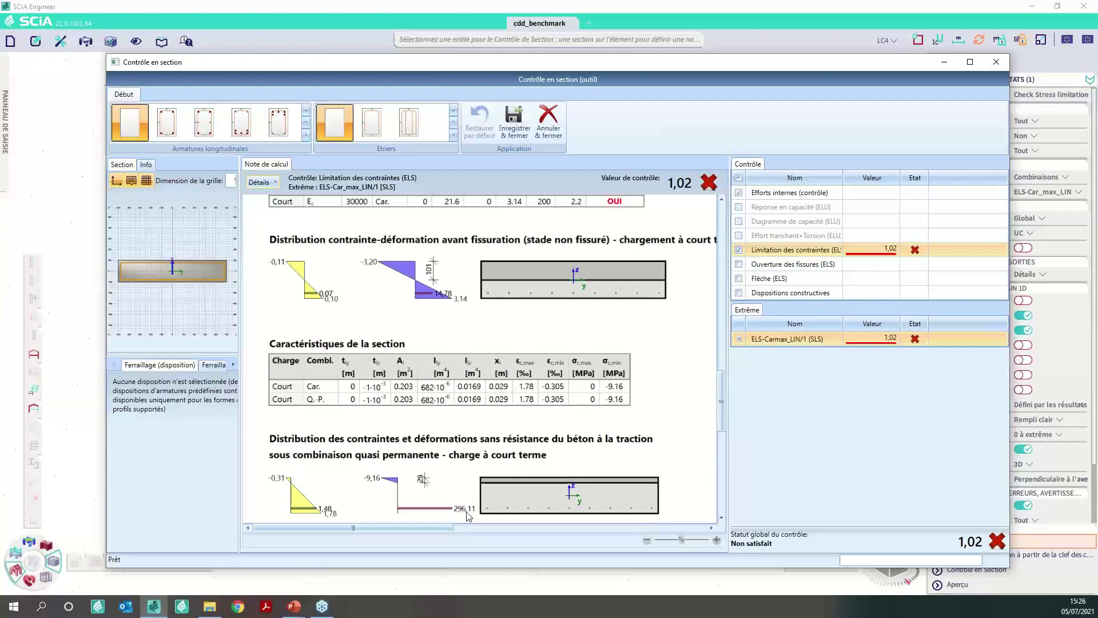
{"action": "scroll", "coordinate": [468, 515], "scroll_direction": "up", "scroll_amount": 4}
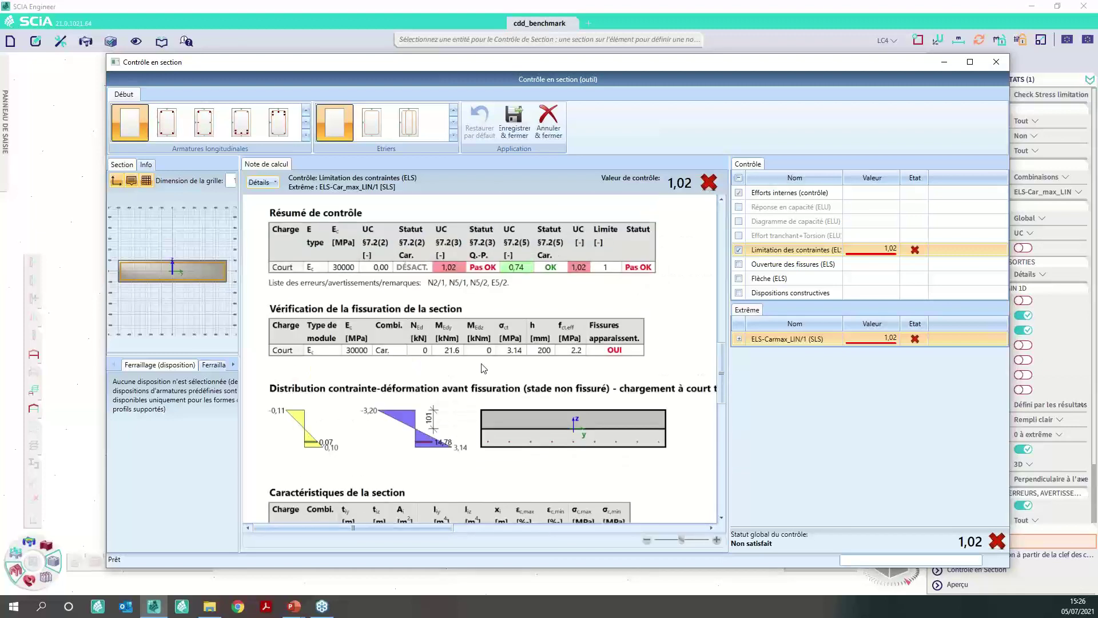
{"action": "scroll", "coordinate": [582, 312], "scroll_direction": "up", "scroll_amount": 3}
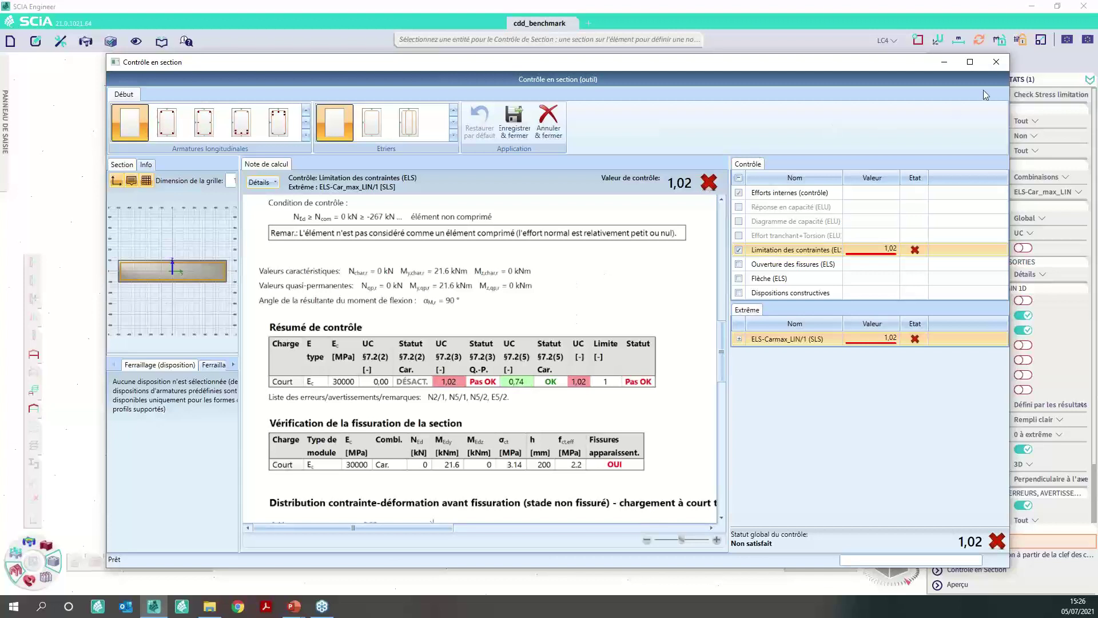
{"action": "left_click", "coordinate": [996, 62]}
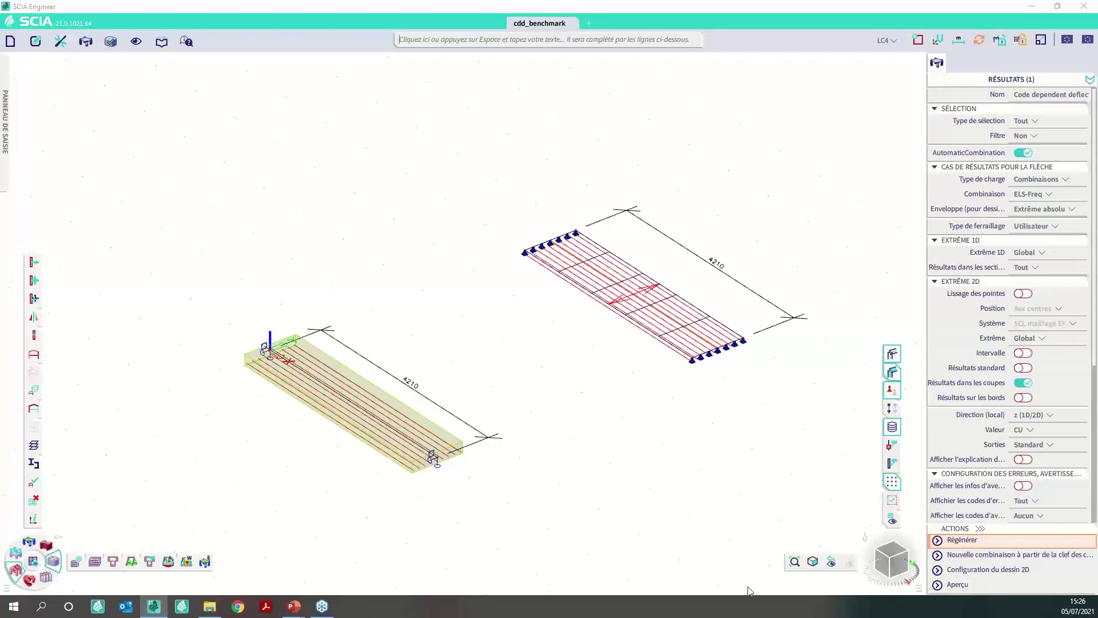
- Preview the long-term cracked deflection report for the beam, examine the stresses in its Rigidité table, and close the preview
{"action": "left_click", "coordinate": [966, 584]}
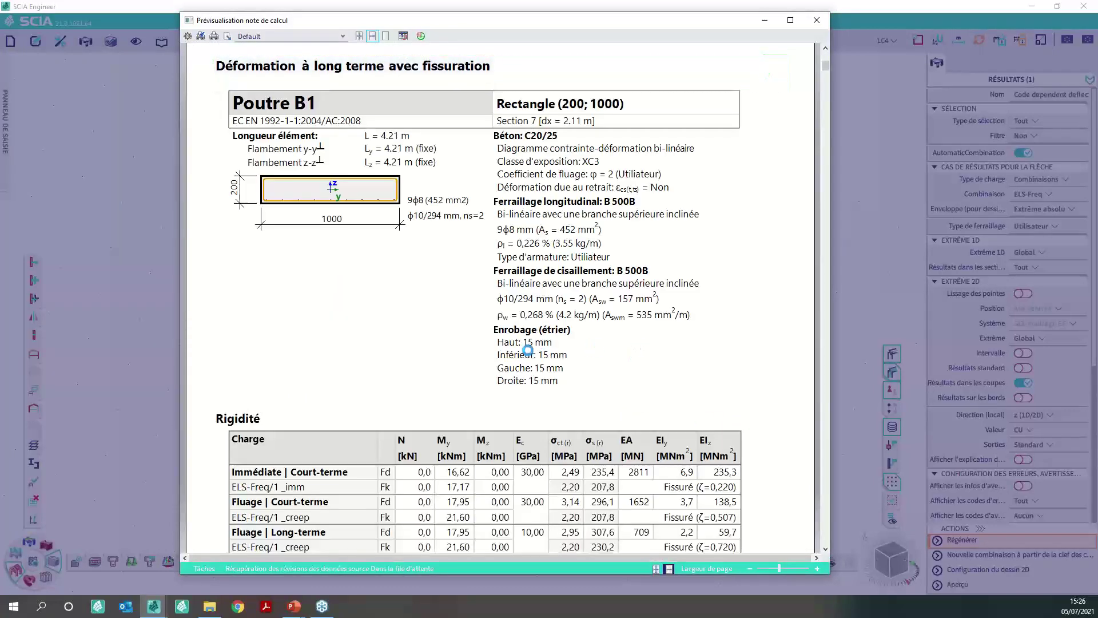
{"action": "scroll", "coordinate": [527, 350], "scroll_direction": "down", "scroll_amount": 3}
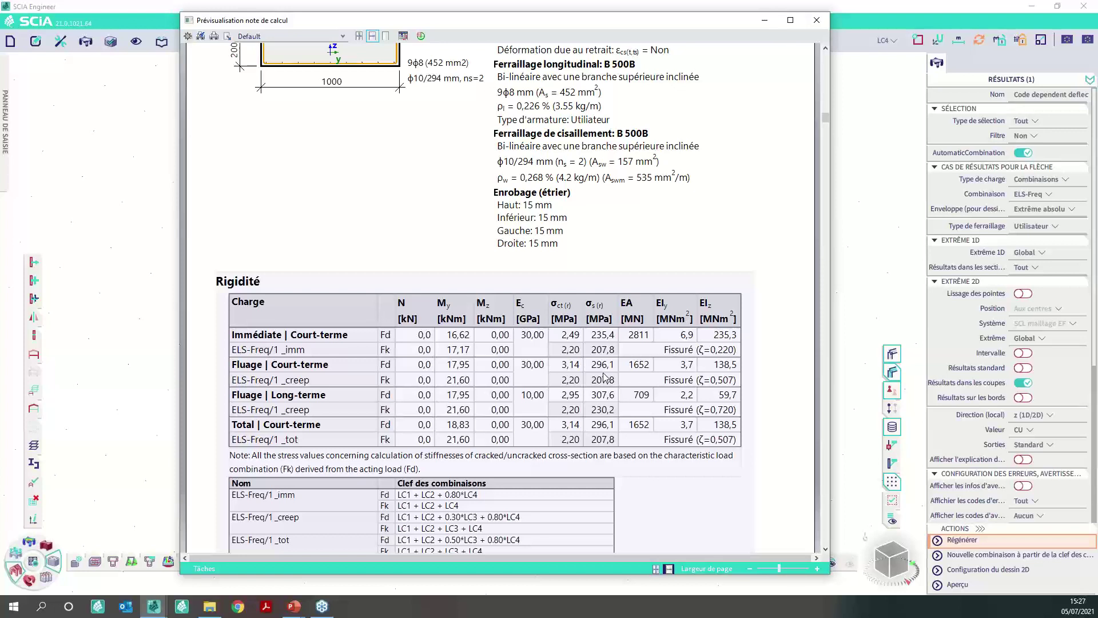
{"action": "left_click", "coordinate": [814, 27]}
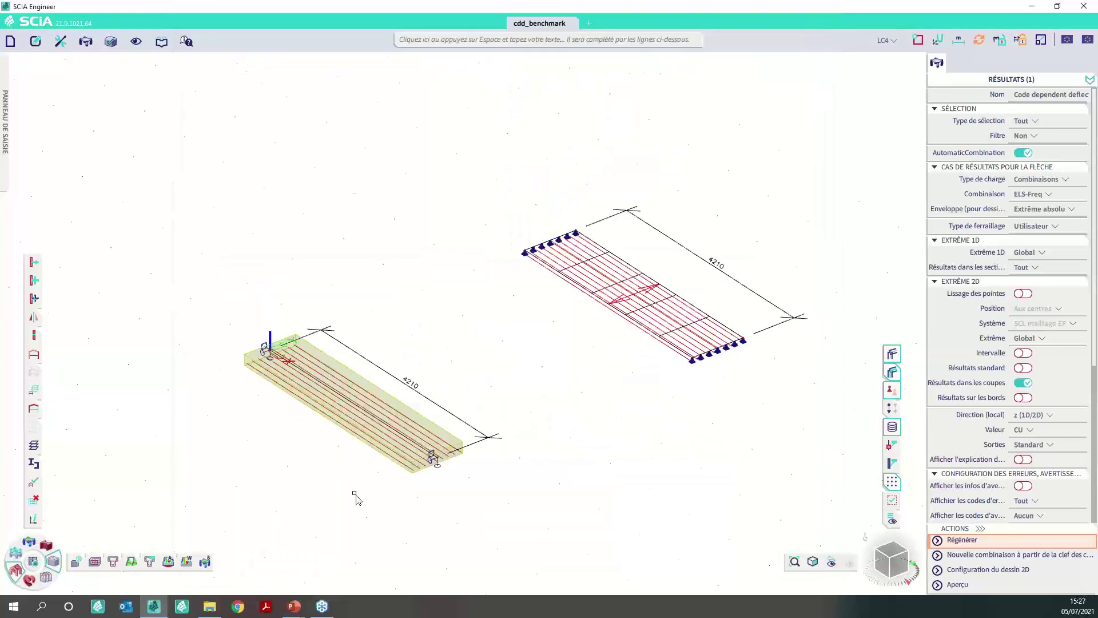
- Enable the use of the effective concrete modulus in the general serviceability settings of the concrete configuration
{"action": "left_click", "coordinate": [76, 561]}
{"action": "scroll", "coordinate": [476, 341], "scroll_direction": "down", "scroll_amount": 4}
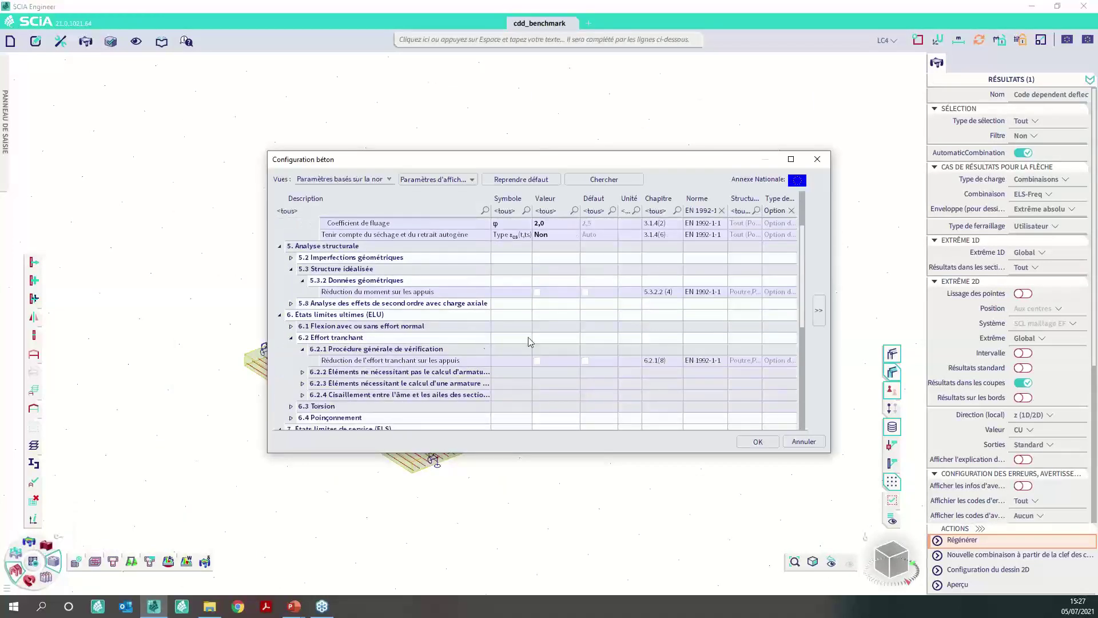
{"action": "scroll", "coordinate": [372, 363], "scroll_direction": "down", "scroll_amount": 2}
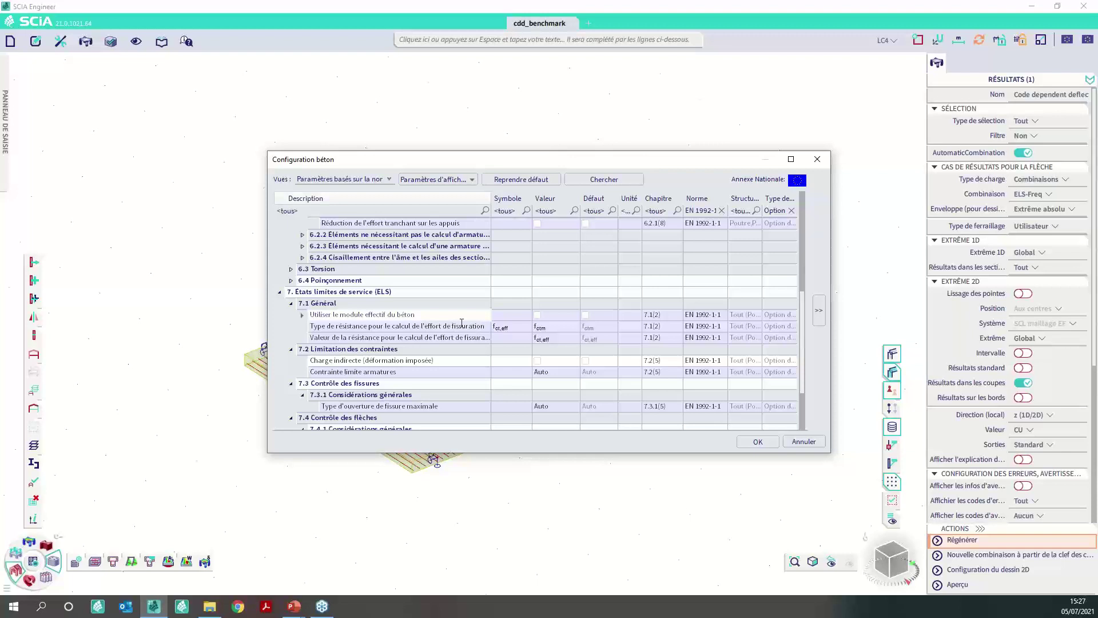
{"action": "left_click", "coordinate": [537, 316]}
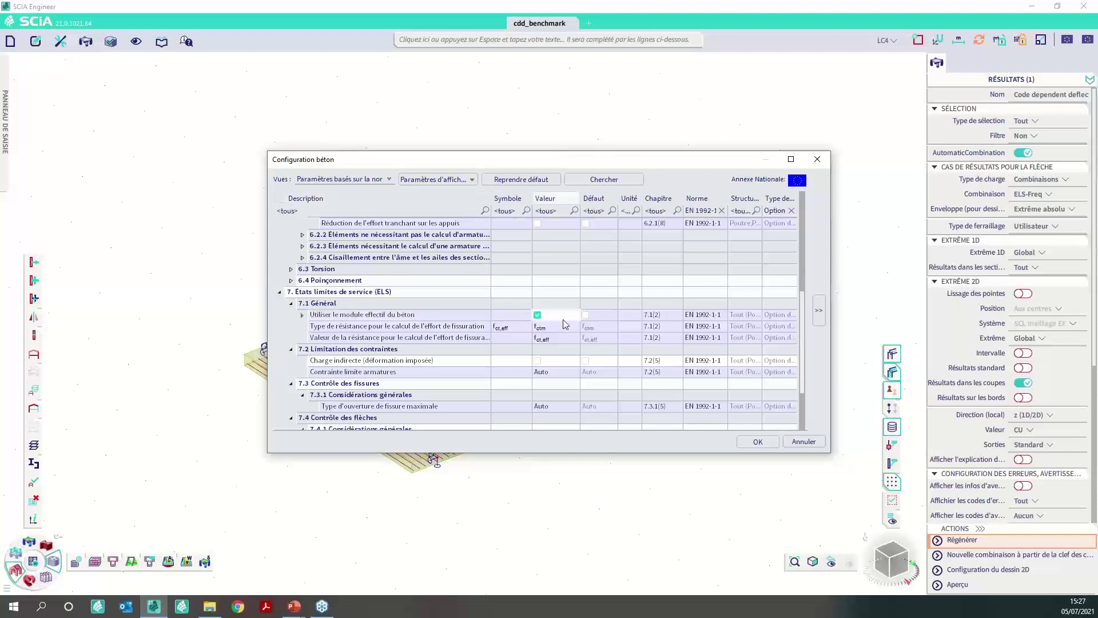
{"action": "left_click", "coordinate": [756, 442]}
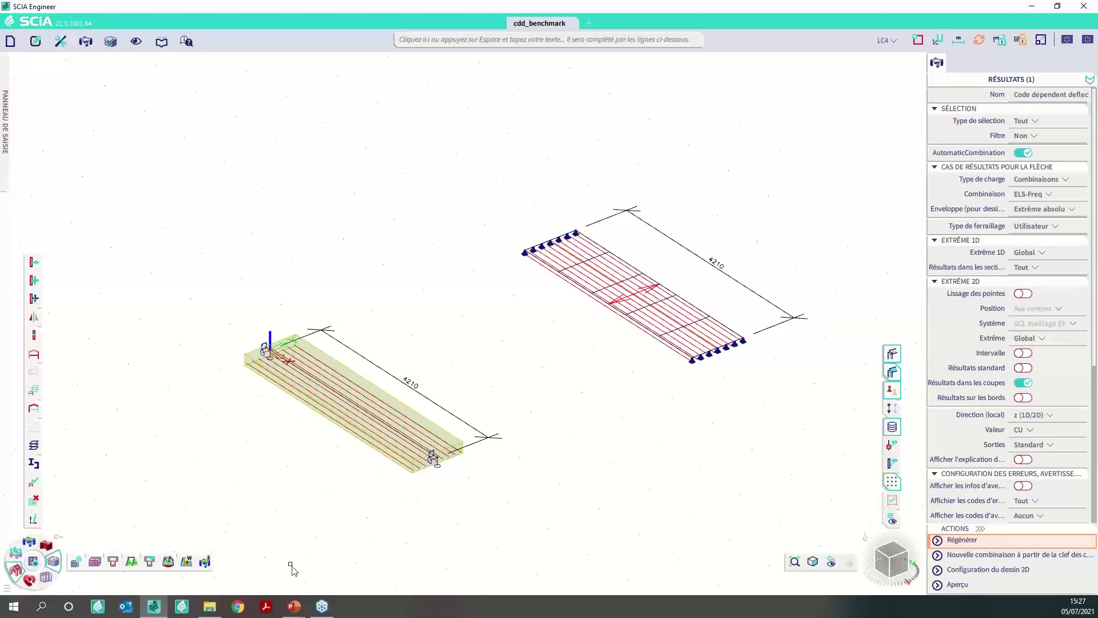
- Return to the stress limitation check and rerun the section check on the beam near mid-span with the updated concrete settings
{"action": "left_click", "coordinate": [133, 560]}
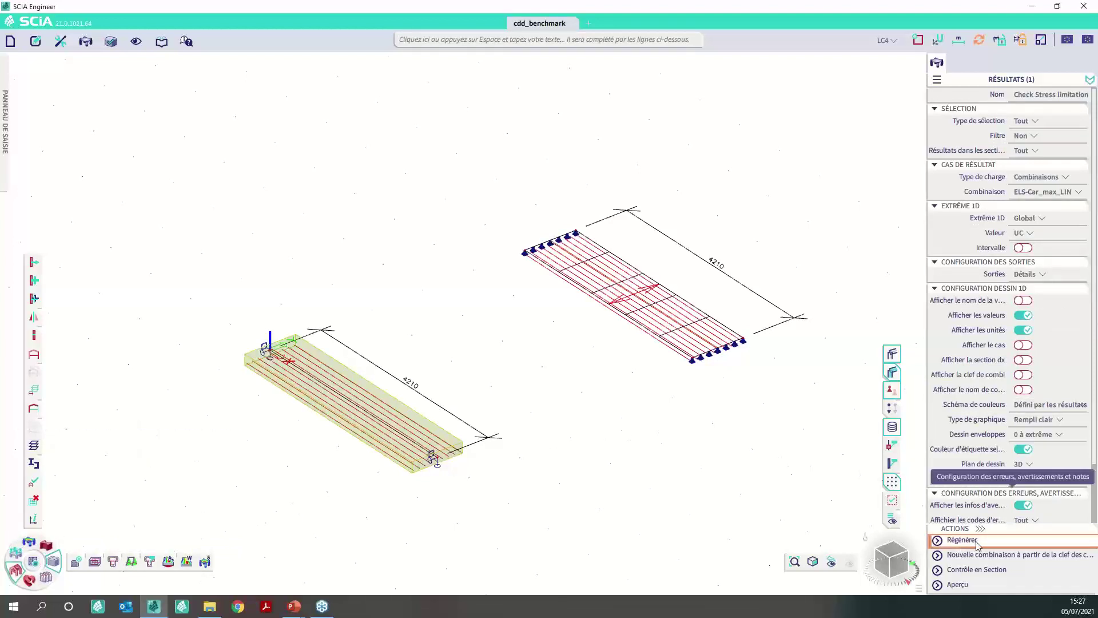
{"action": "left_click", "coordinate": [987, 568]}
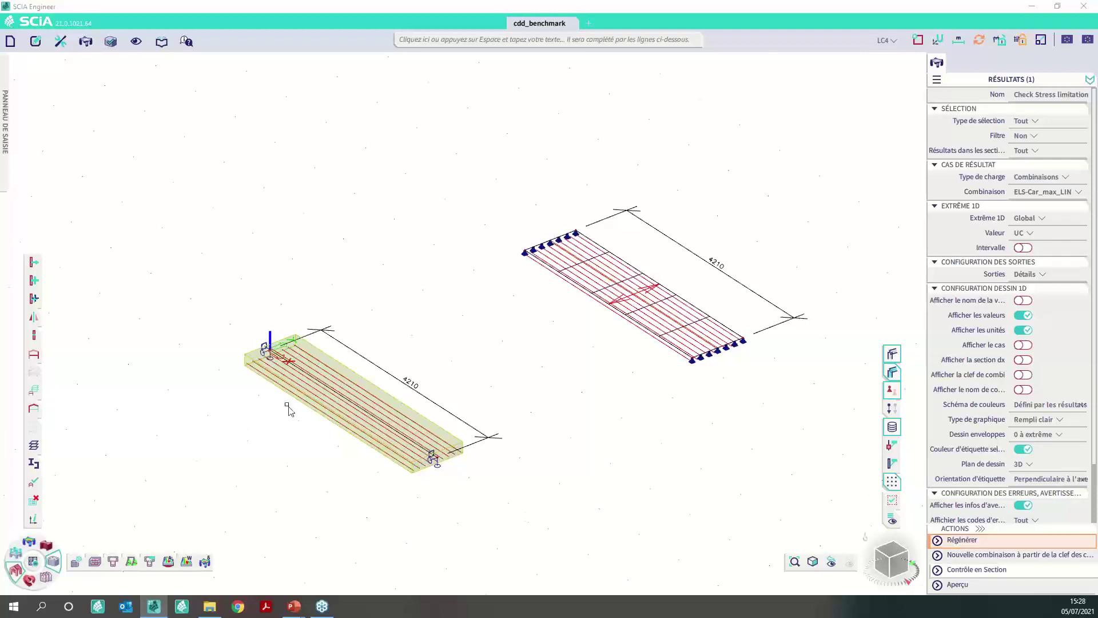
{"action": "left_click", "coordinate": [370, 420]}
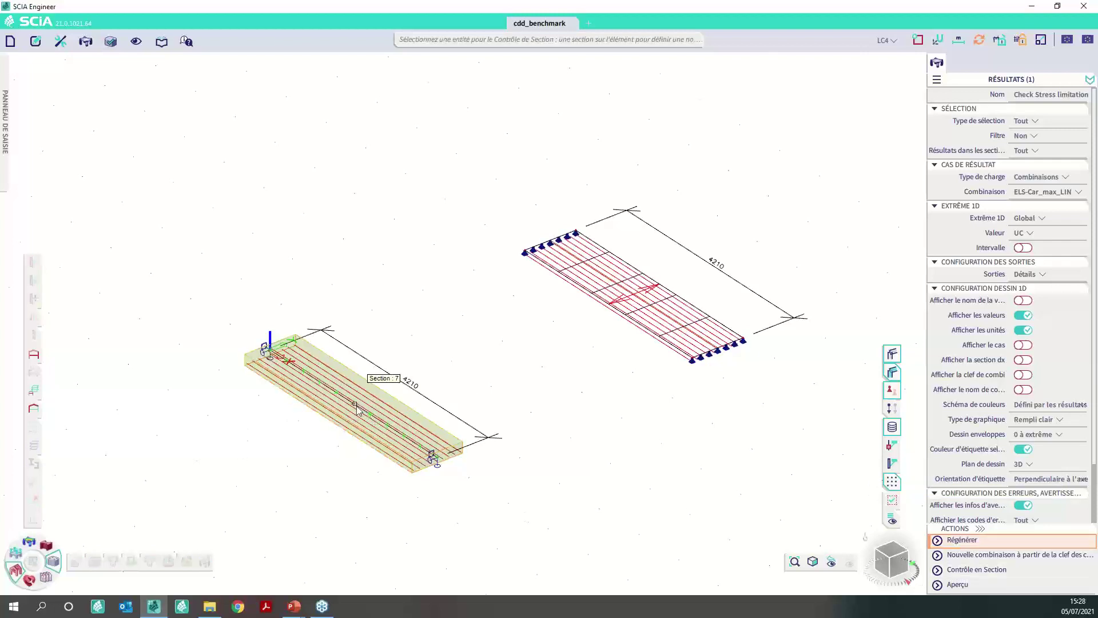
{"action": "left_click", "coordinate": [391, 413]}
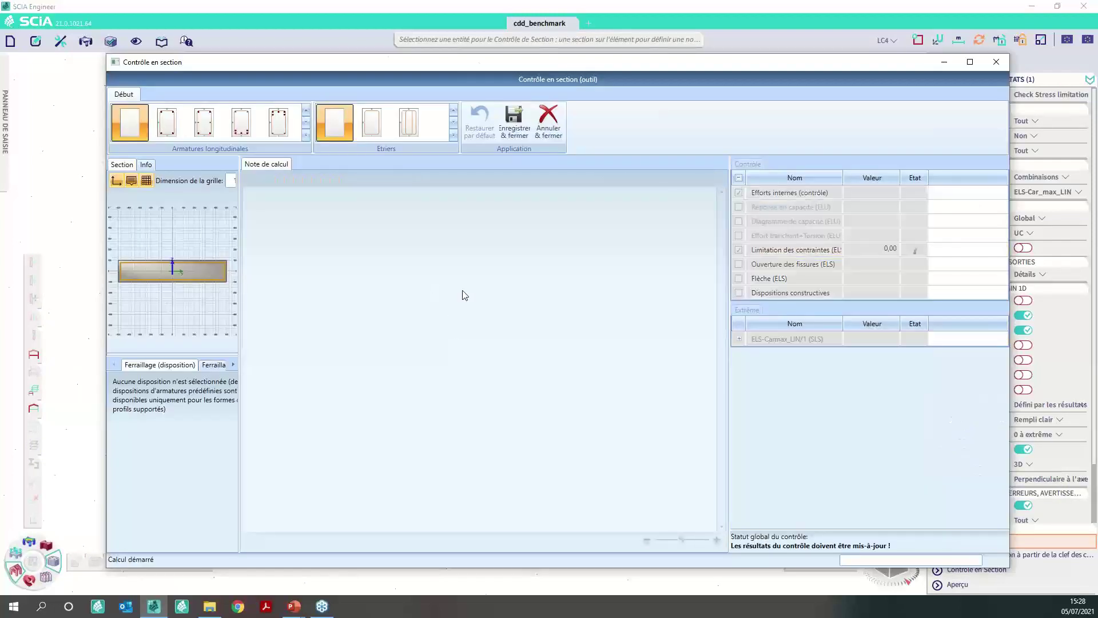
- Examine the stress limitation note's effective modulus, check summary, cracking verification and stress distributions before and after cracking, and close the section check
{"action": "scroll", "coordinate": [538, 291], "scroll_direction": "down", "scroll_amount": 5}
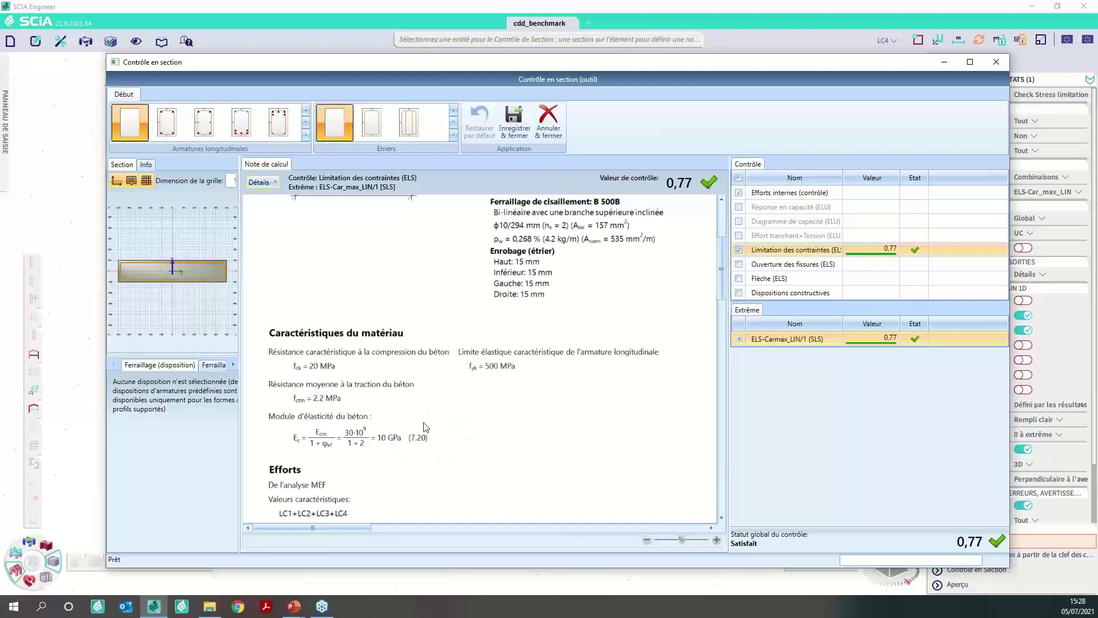
{"action": "scroll", "coordinate": [425, 427], "scroll_direction": "down", "scroll_amount": 10}
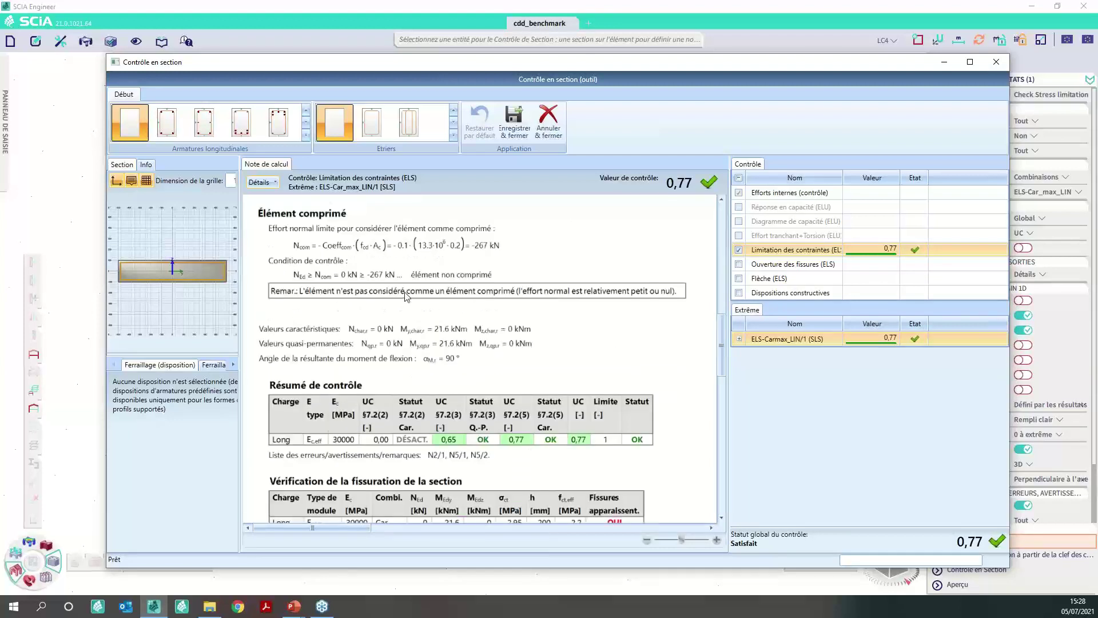
{"action": "scroll", "coordinate": [415, 291], "scroll_direction": "down", "scroll_amount": 3}
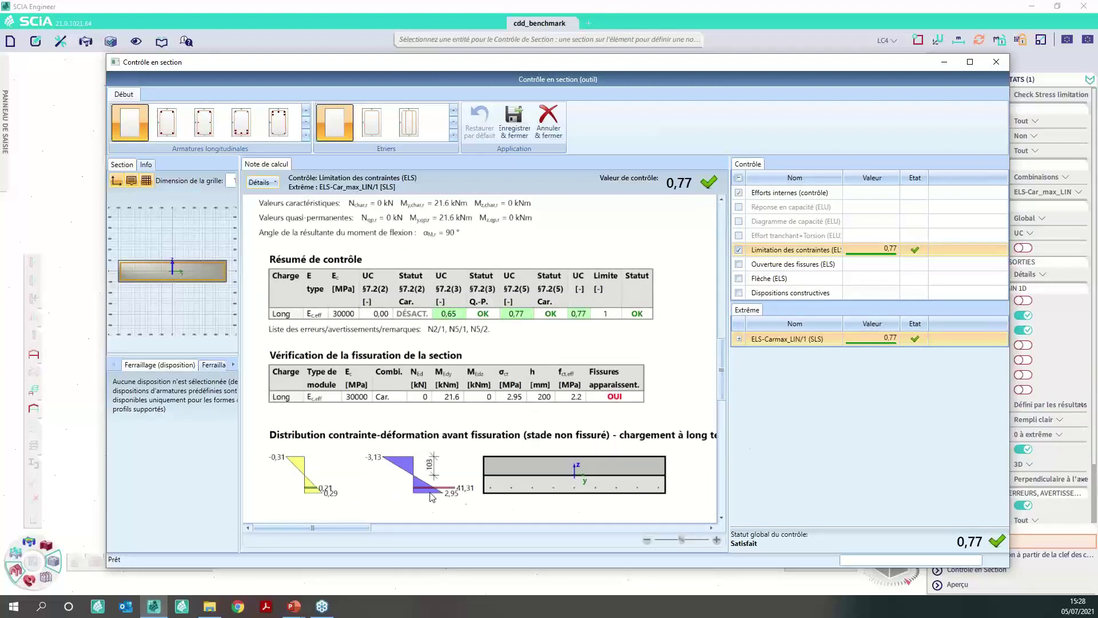
{"action": "scroll", "coordinate": [469, 500], "scroll_direction": "down", "scroll_amount": 2}
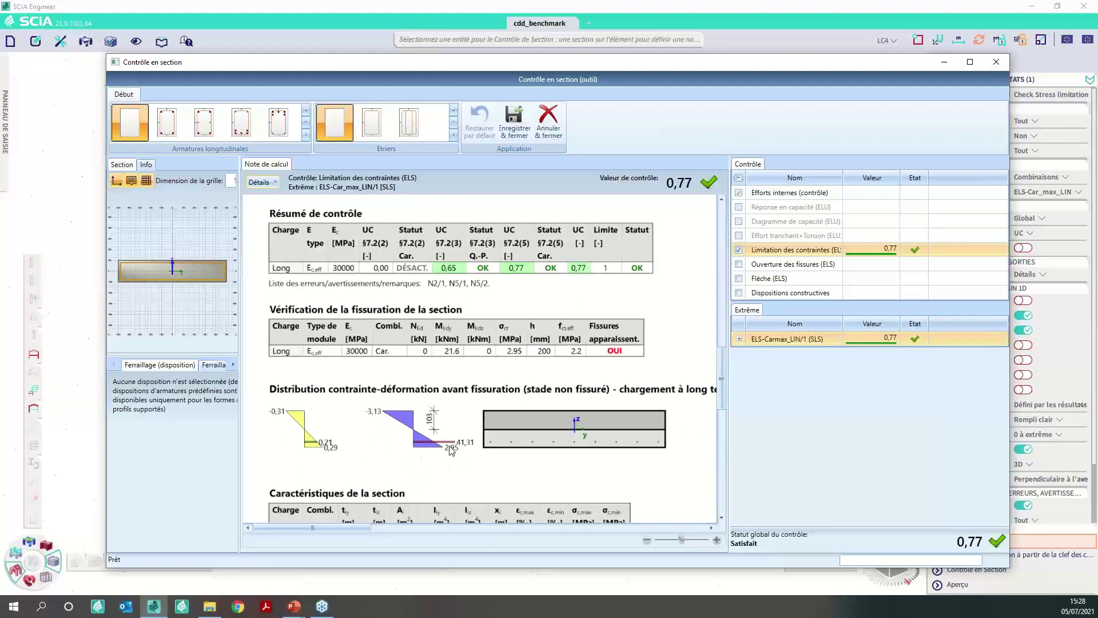
{"action": "scroll", "coordinate": [456, 458], "scroll_direction": "down", "scroll_amount": 10}
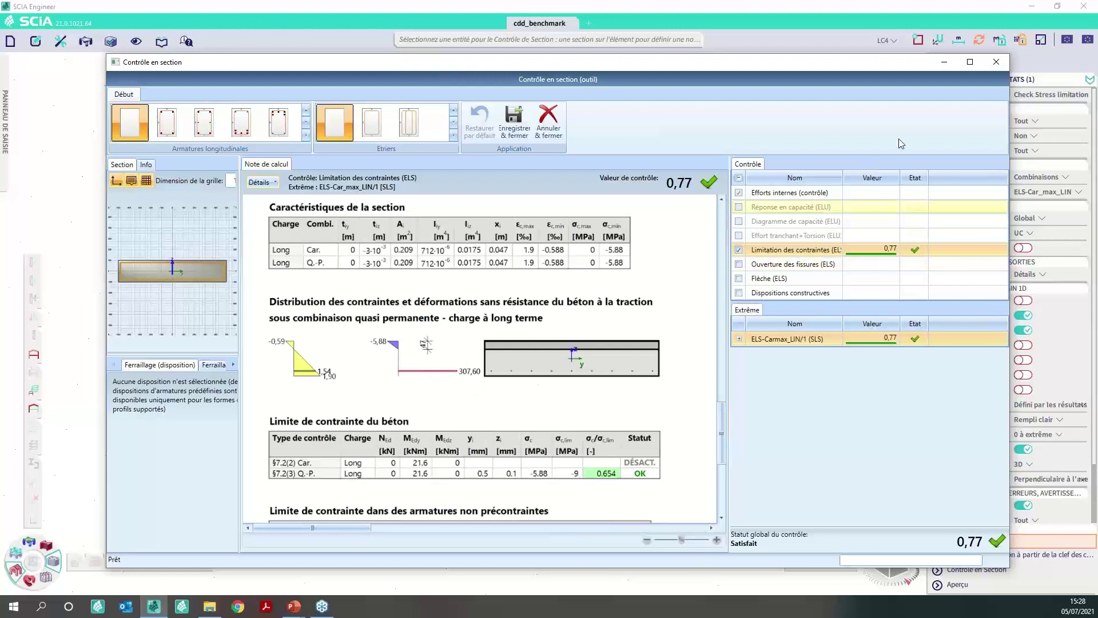
{"action": "left_click", "coordinate": [999, 64]}
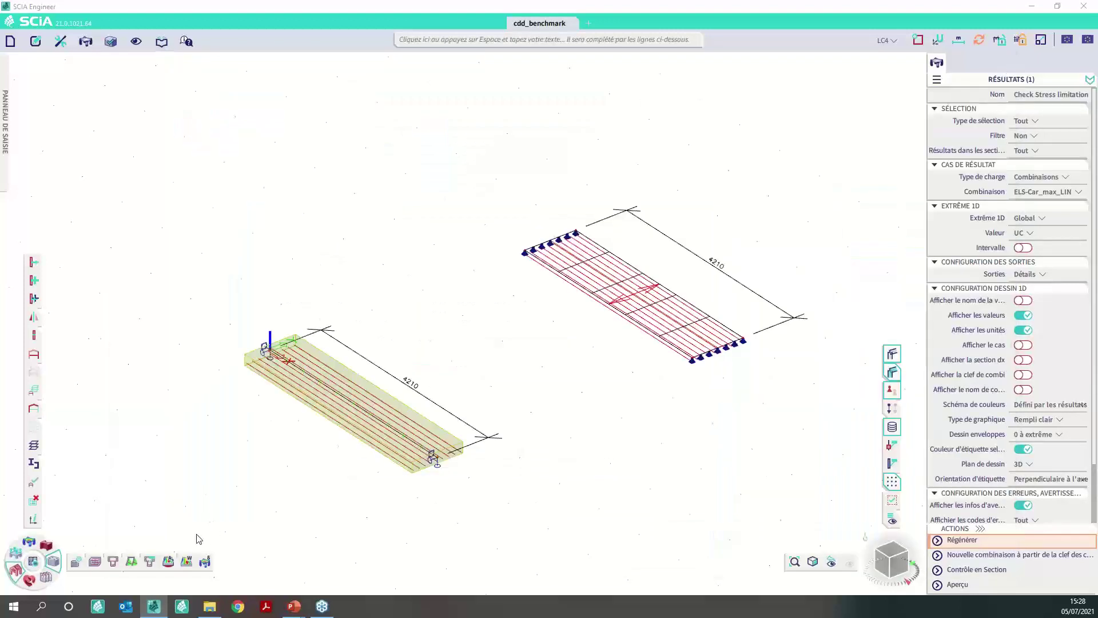
- Regenerate the long-term cracked deflection results, preview their report and examine the stresses in the beam's Rigidité table
{"action": "left_click", "coordinate": [204, 566]}
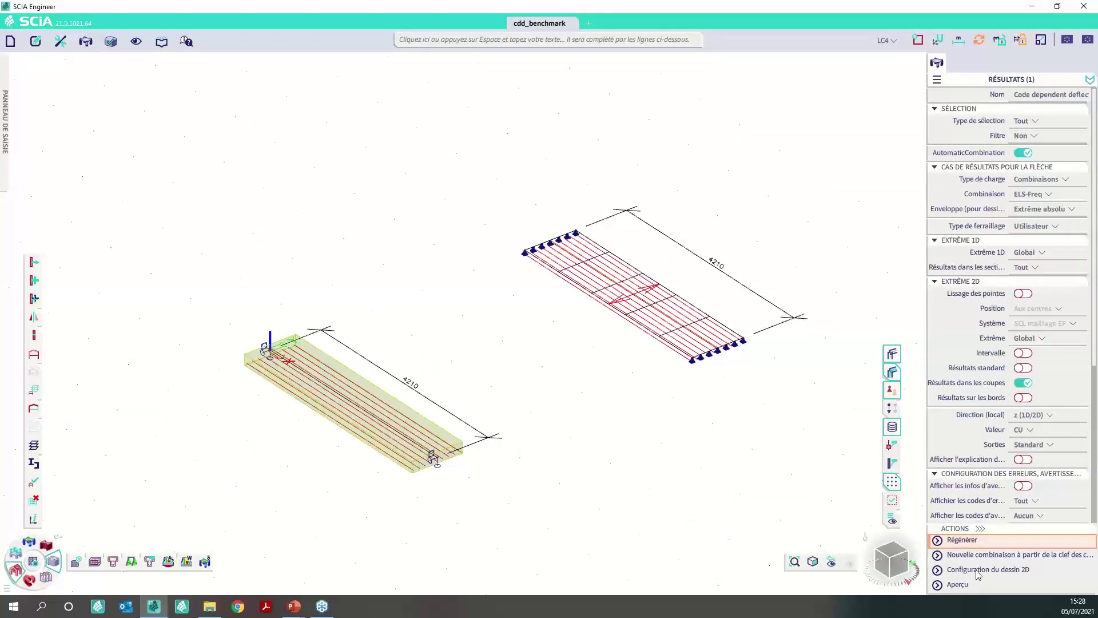
{"action": "left_click", "coordinate": [977, 541]}
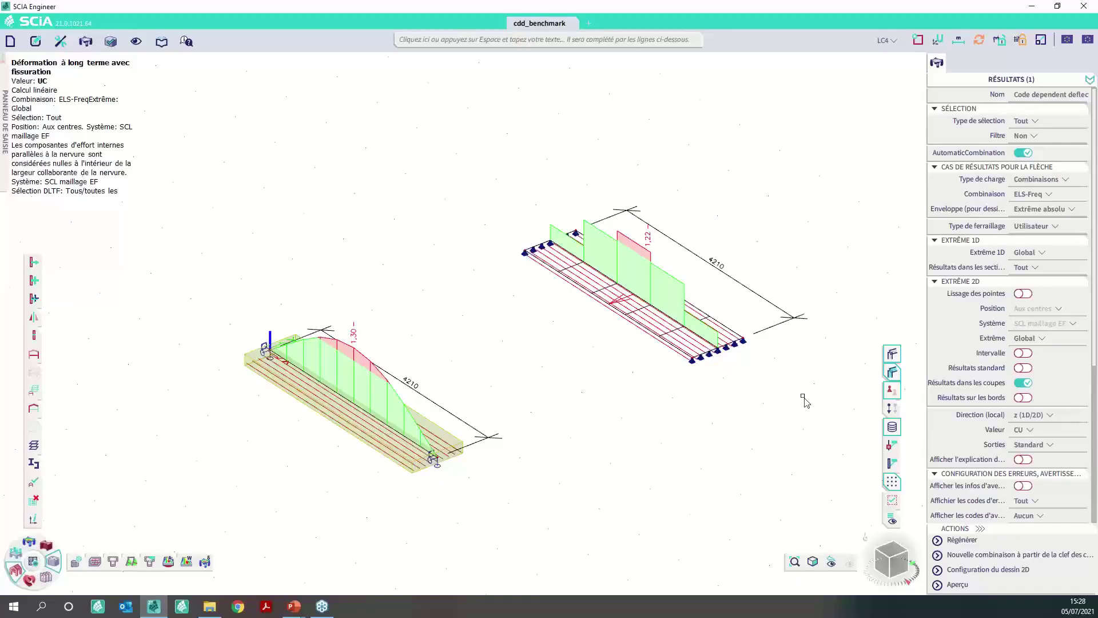
{"action": "left_click", "coordinate": [957, 584]}
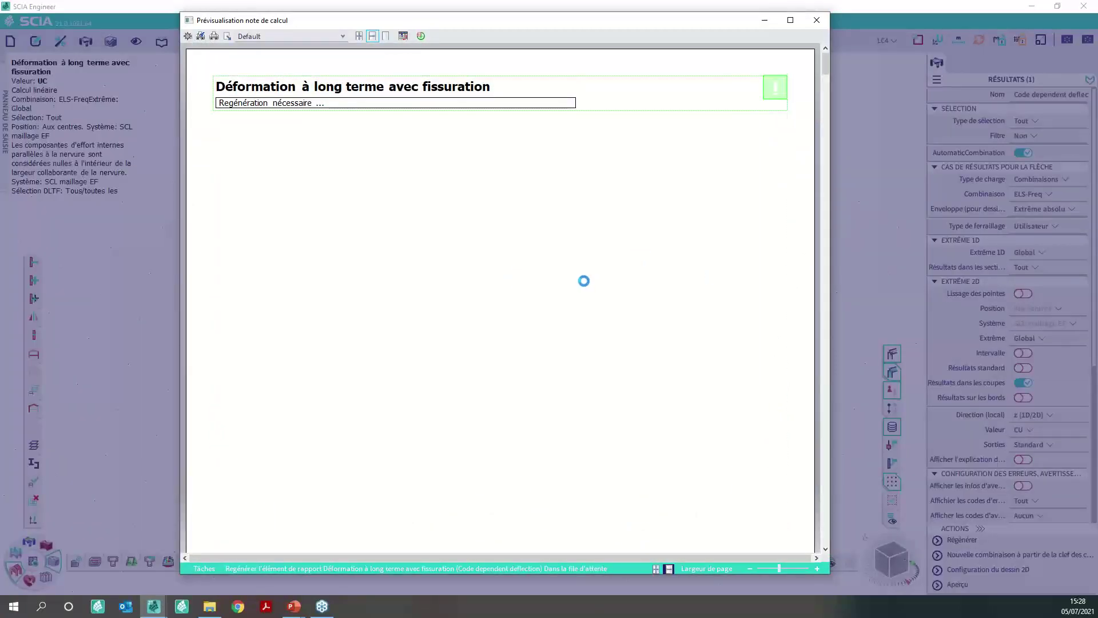
{"action": "scroll", "coordinate": [563, 301], "scroll_direction": "down", "scroll_amount": 2}
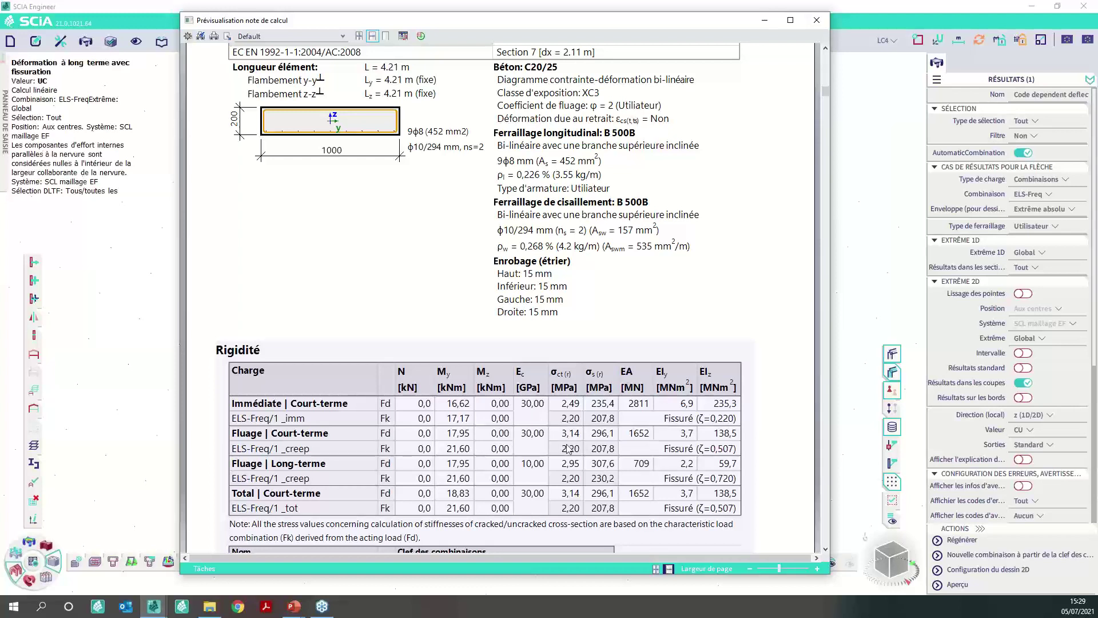
- Regenerate the deflection report with Détaillé output and examine the beam's reinforcement, section properties, cracking forces and short-term stiffness for immediate deflection
{"action": "left_click", "coordinate": [1041, 445]}
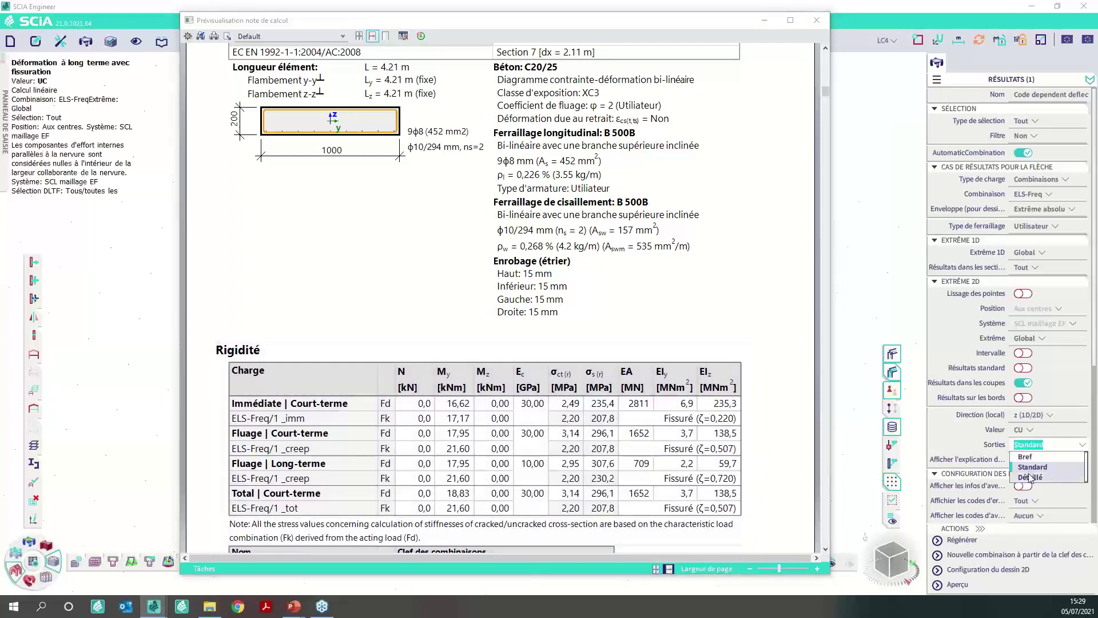
{"action": "left_click", "coordinate": [961, 539]}
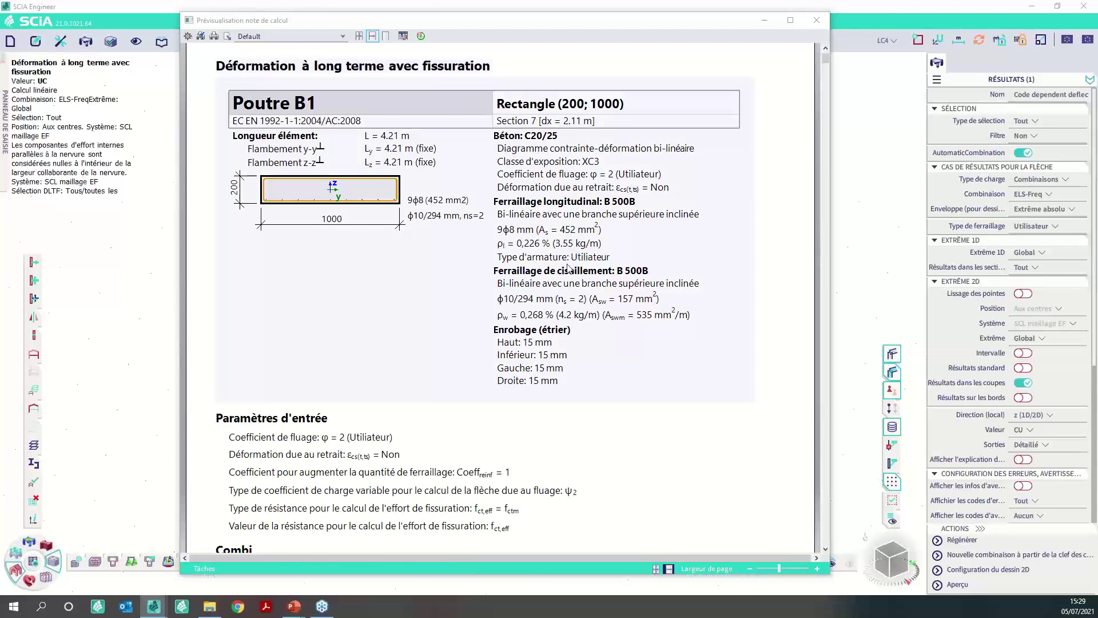
{"action": "scroll", "coordinate": [578, 259], "scroll_direction": "down", "scroll_amount": 5}
{"action": "scroll", "coordinate": [578, 259], "scroll_direction": "down", "scroll_amount": 6}
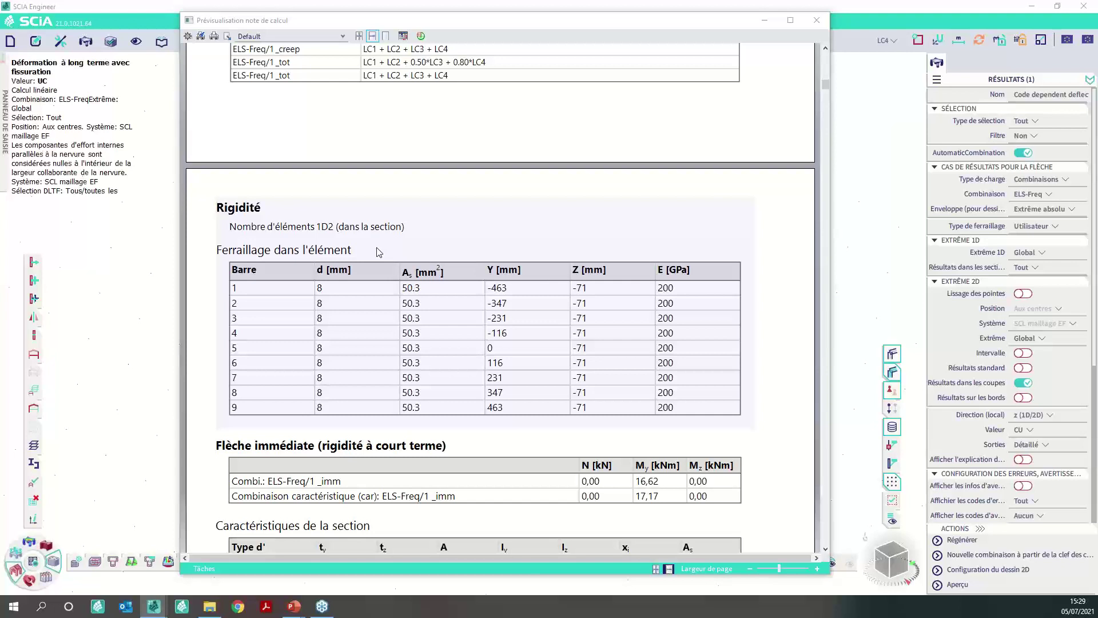
{"action": "scroll", "coordinate": [277, 275], "scroll_direction": "down", "scroll_amount": 2}
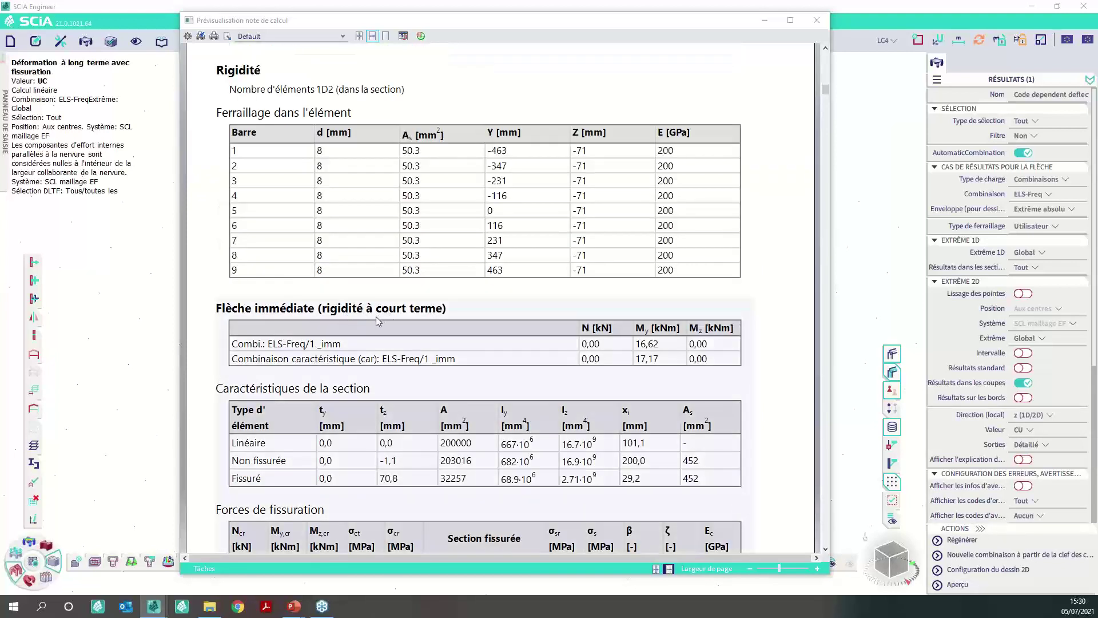
{"action": "scroll", "coordinate": [384, 314], "scroll_direction": "down", "scroll_amount": 1}
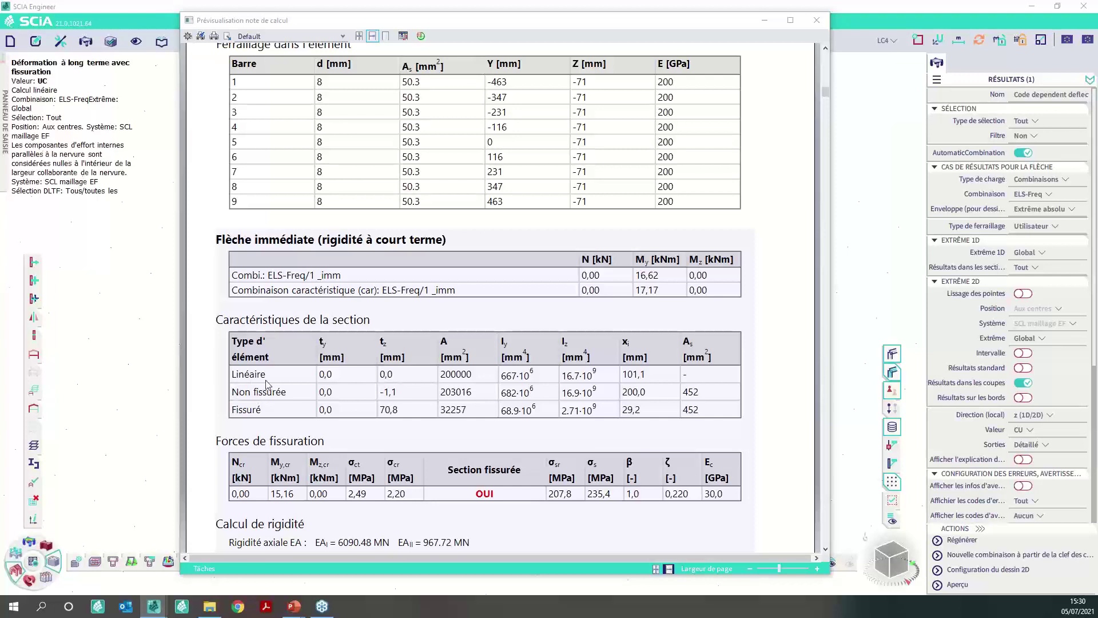
{"action": "scroll", "coordinate": [252, 388], "scroll_direction": "down", "scroll_amount": 3}
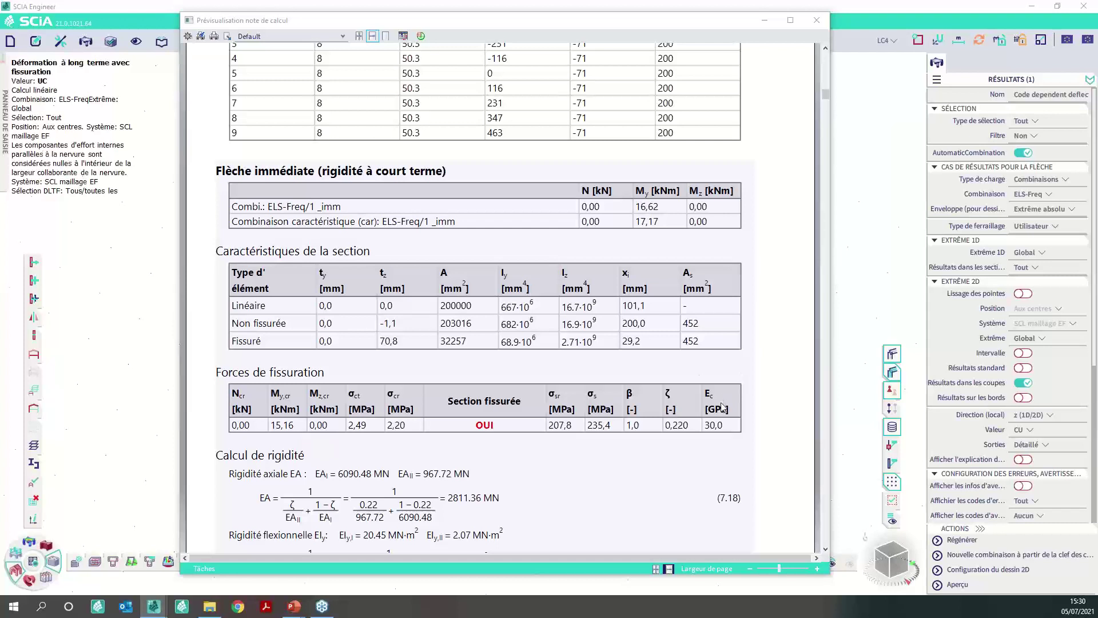
{"action": "scroll", "coordinate": [728, 405], "scroll_direction": "down", "scroll_amount": 3}
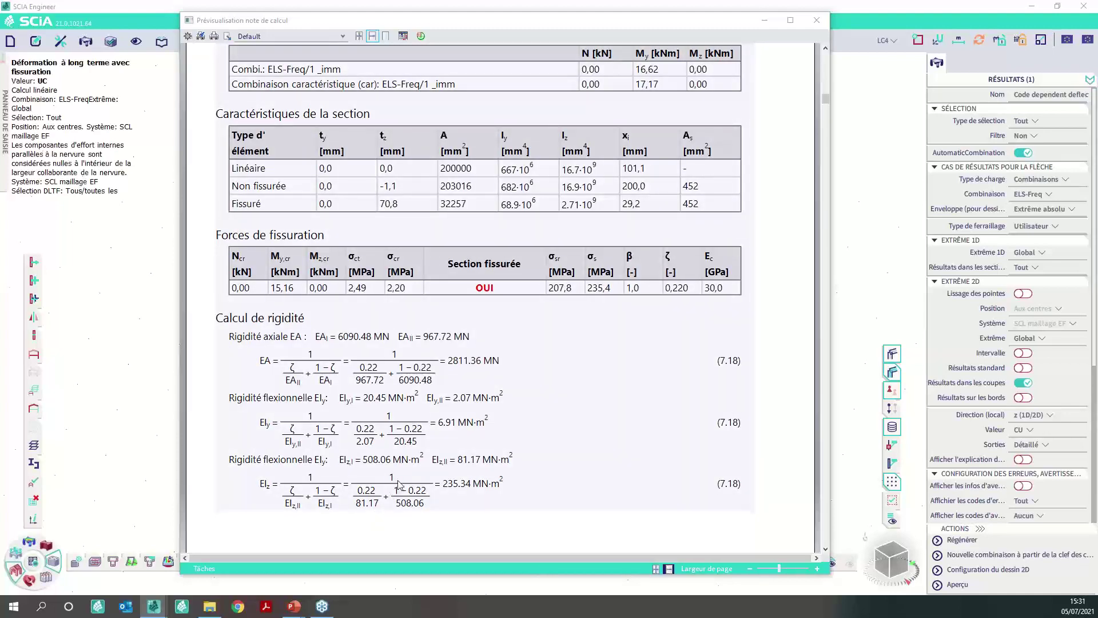
- Examine the beam's long-term creep stiffness, deflection components and stiffness summary for the finite element calculation
{"action": "scroll", "coordinate": [454, 458], "scroll_direction": "down", "scroll_amount": 10}
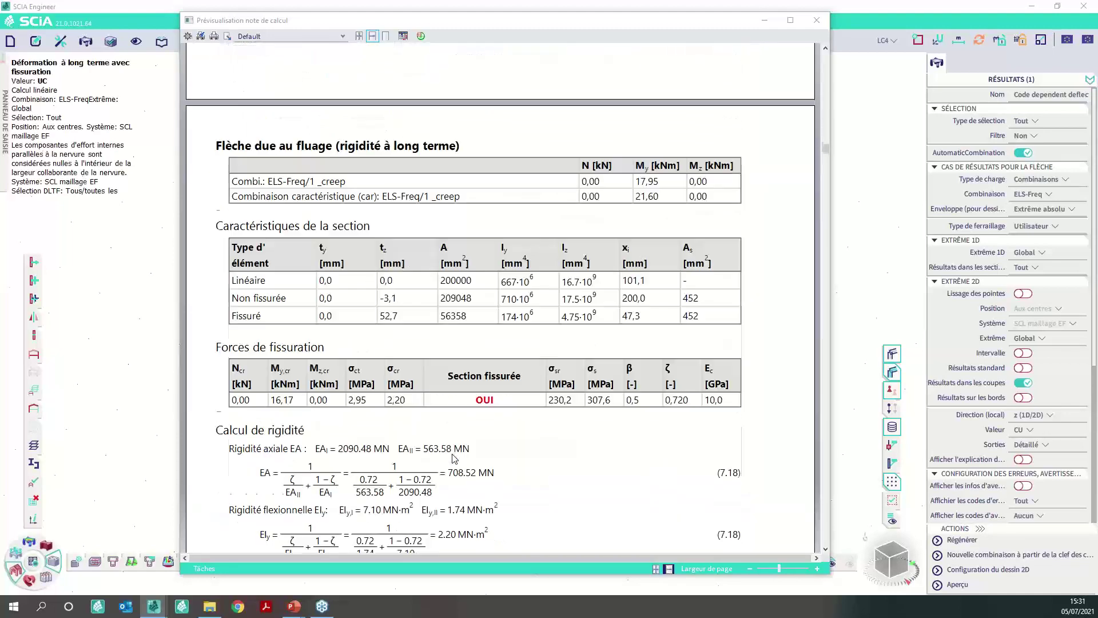
{"action": "scroll", "coordinate": [453, 457], "scroll_direction": "down", "scroll_amount": 15}
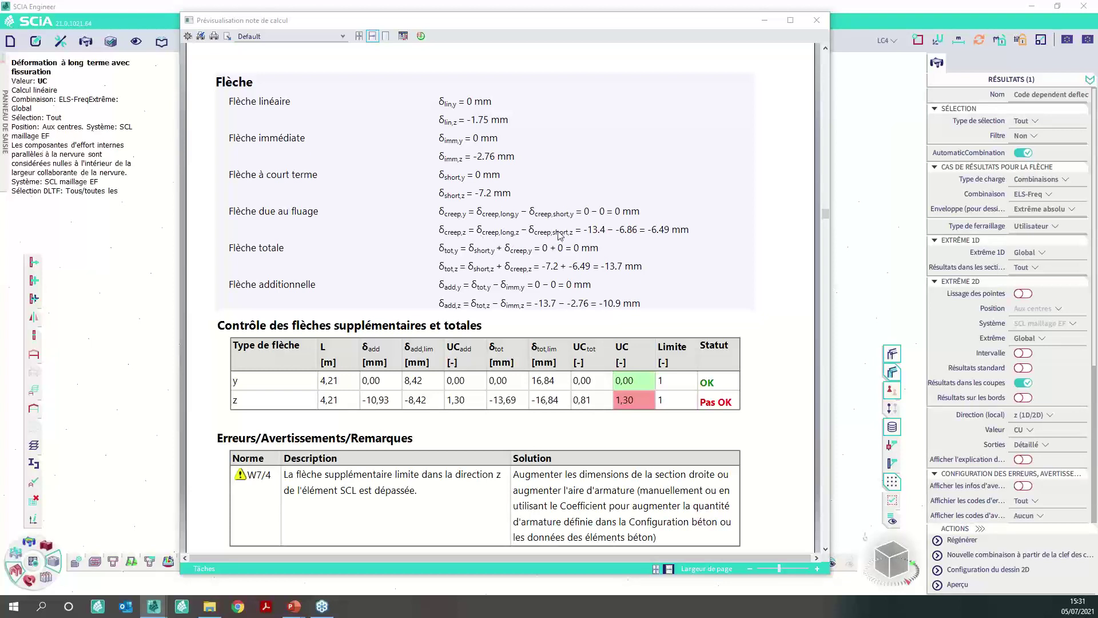
{"action": "scroll", "coordinate": [550, 239], "scroll_direction": "up", "scroll_amount": 10}
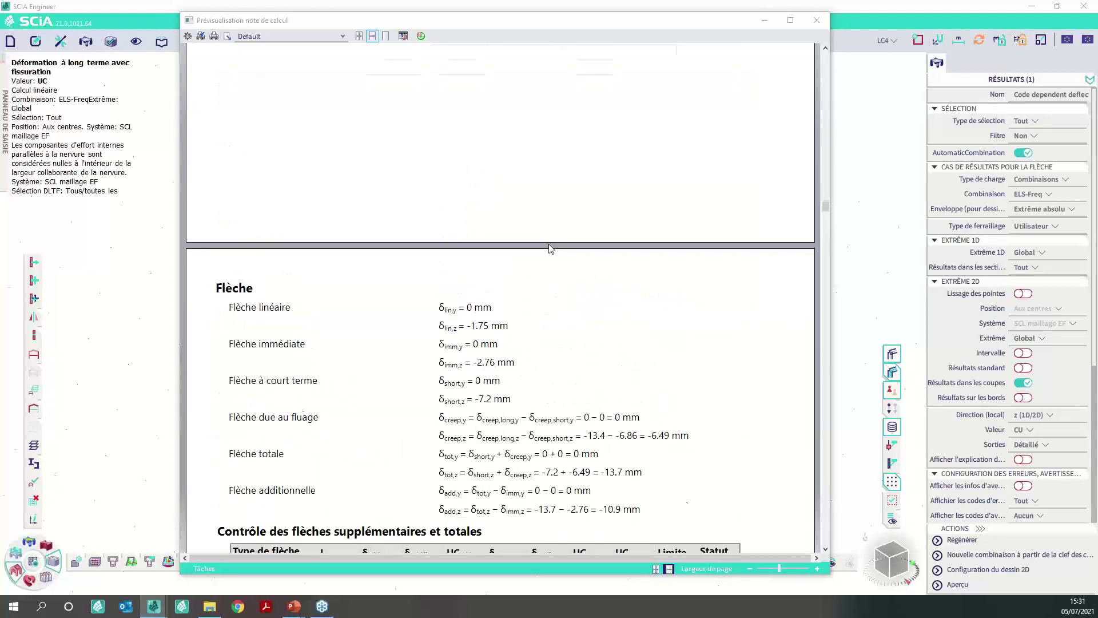
{"action": "scroll", "coordinate": [552, 247], "scroll_direction": "up", "scroll_amount": 3}
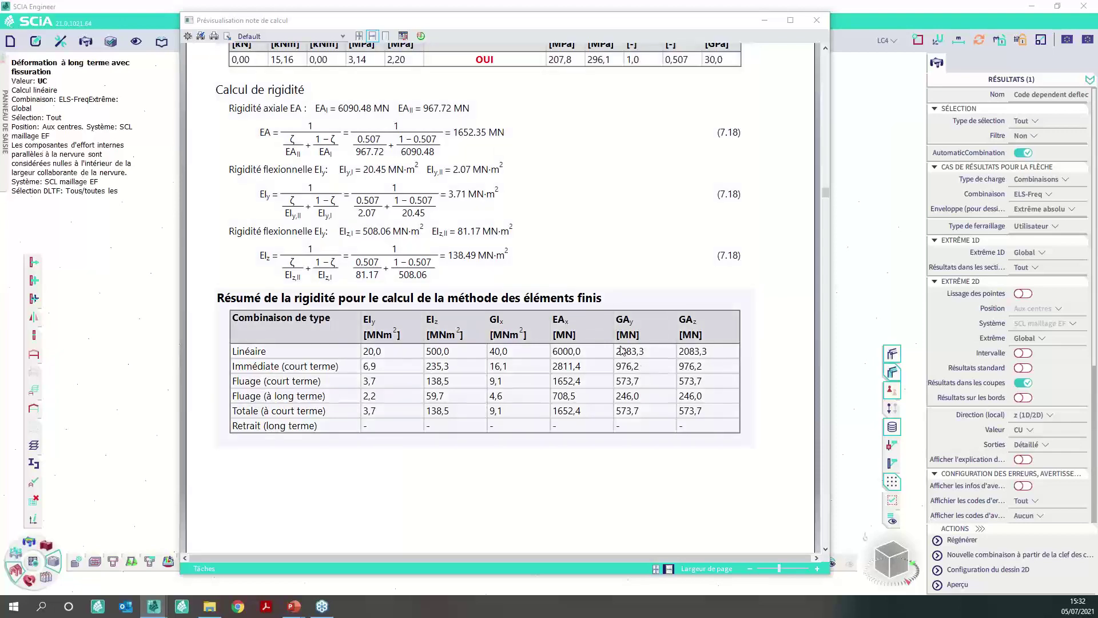
- Examine the Plaque S1 part of the detailed report, including its reinforcement, input parameters, combination forces and combination key
{"action": "scroll", "coordinate": [468, 329], "scroll_direction": "down", "scroll_amount": 10}
{"action": "scroll", "coordinate": [468, 332], "scroll_direction": "down", "scroll_amount": 15}
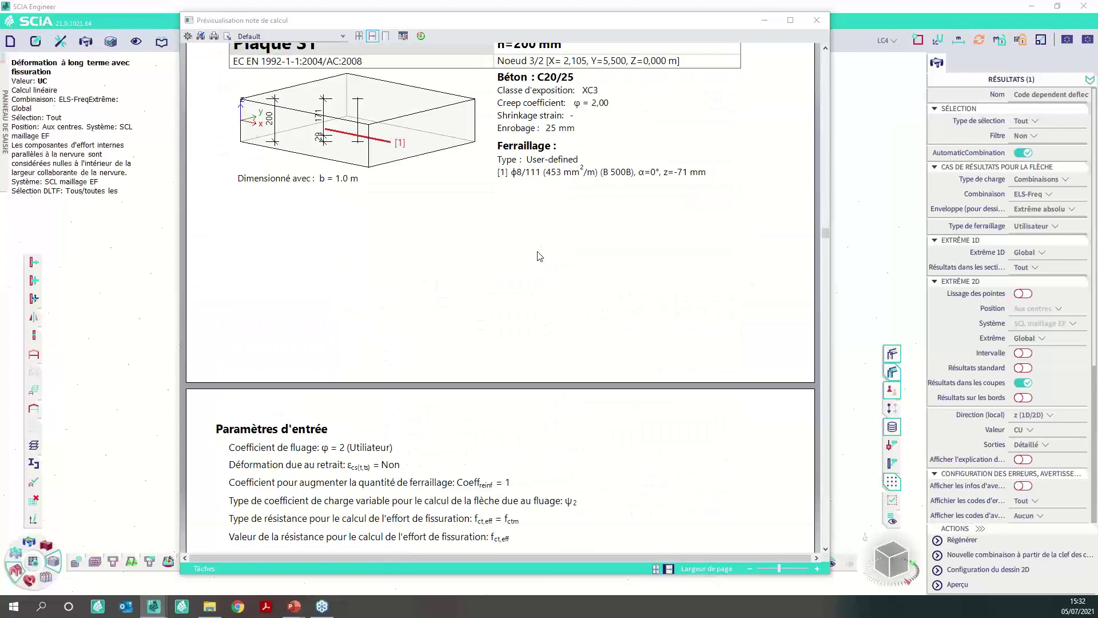
{"action": "scroll", "coordinate": [513, 266], "scroll_direction": "down", "scroll_amount": 1}
{"action": "scroll", "coordinate": [503, 246], "scroll_direction": "up", "scroll_amount": 4}
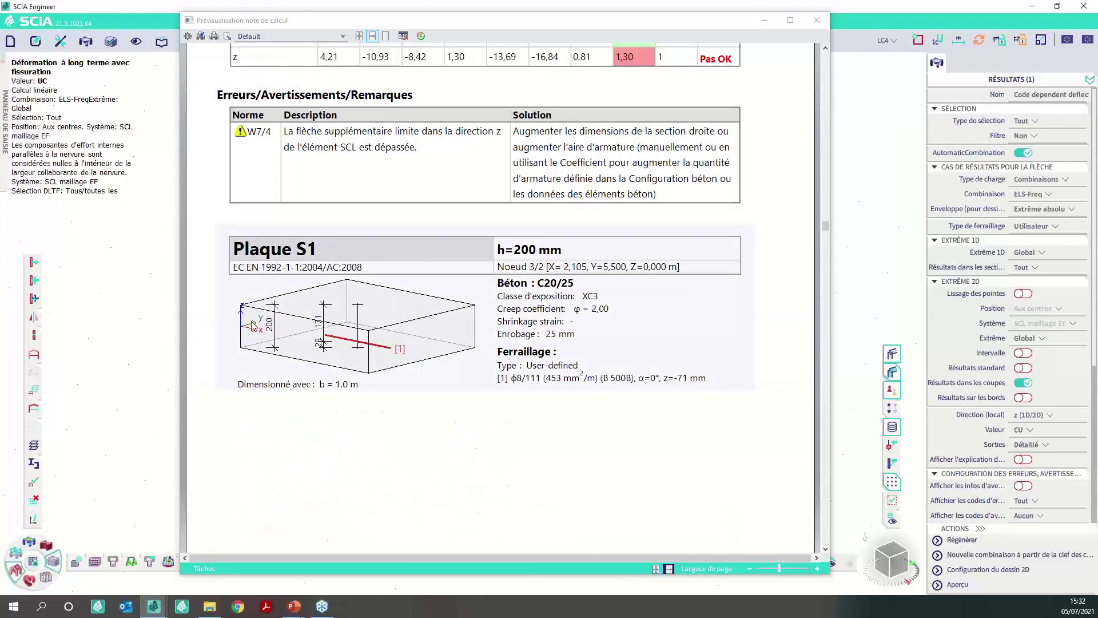
{"action": "scroll", "coordinate": [409, 351], "scroll_direction": "down", "scroll_amount": 5}
{"action": "scroll", "coordinate": [409, 351], "scroll_direction": "down", "scroll_amount": 2}
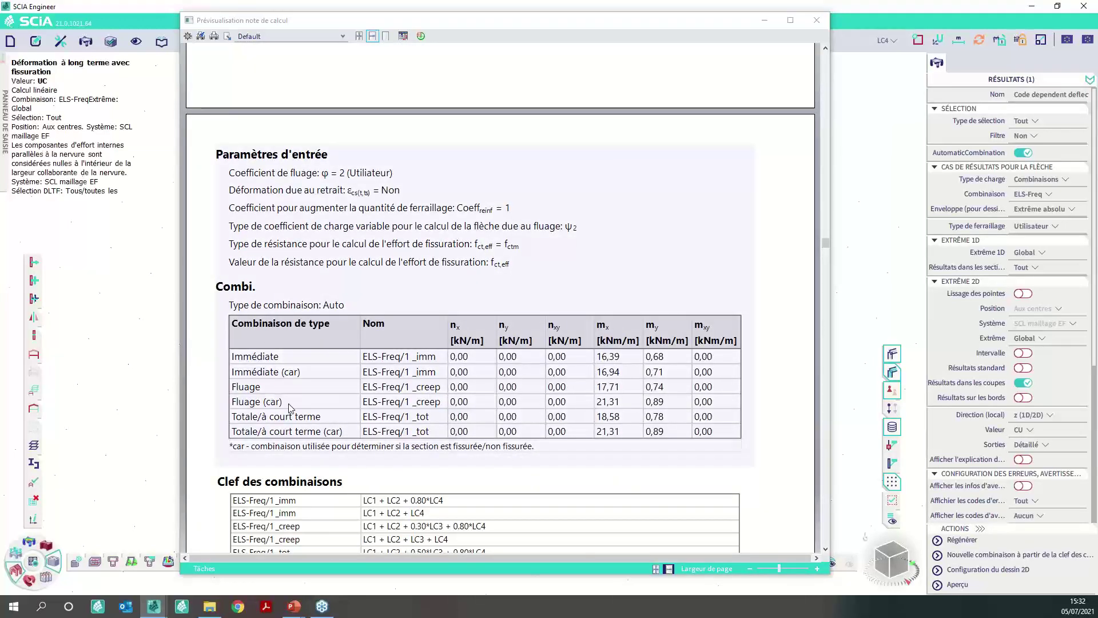
{"action": "scroll", "coordinate": [289, 408], "scroll_direction": "down", "scroll_amount": 1}
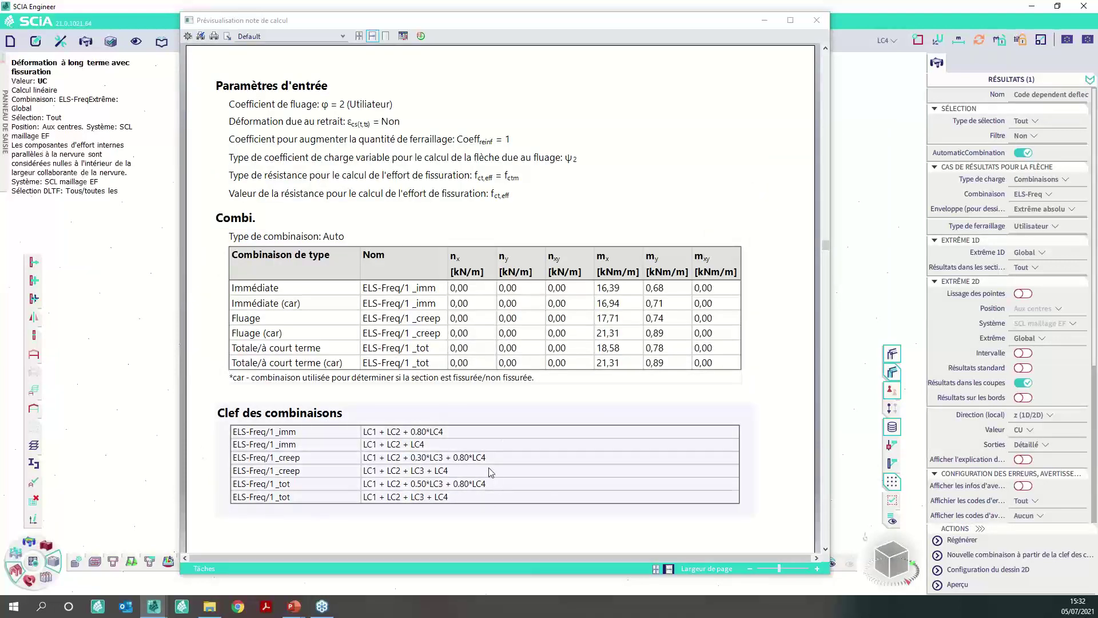
- Examine the plate's immediate deflection stiffness in directions 1 and 2, including section properties and cracking forces
{"action": "scroll", "coordinate": [496, 463], "scroll_direction": "down", "scroll_amount": 2}
{"action": "scroll", "coordinate": [496, 463], "scroll_direction": "down", "scroll_amount": 5}
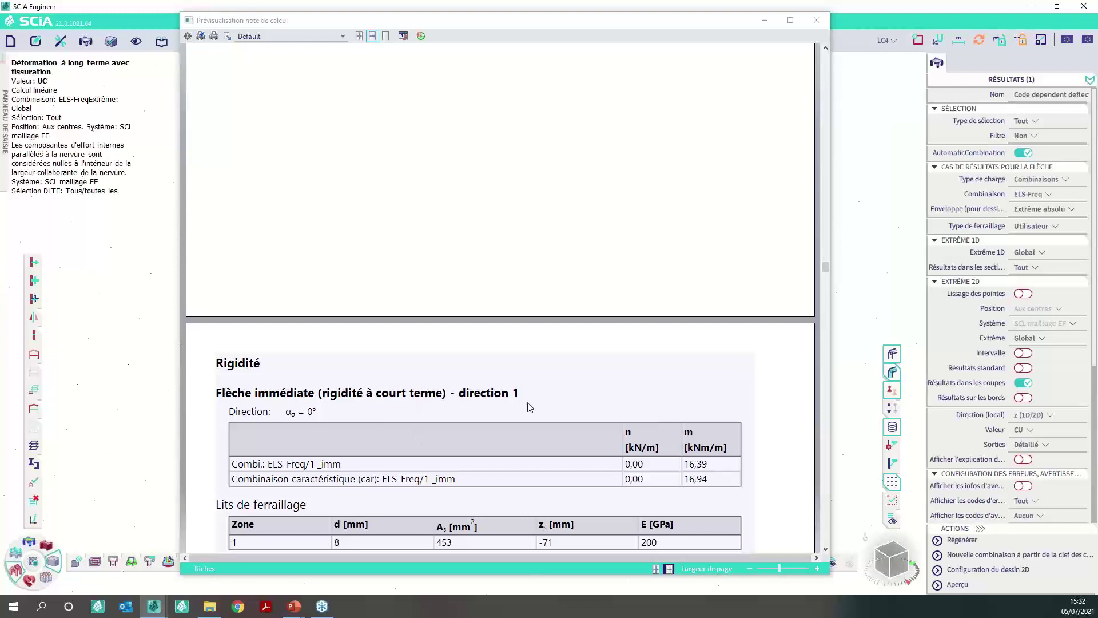
{"action": "scroll", "coordinate": [471, 394], "scroll_direction": "down", "scroll_amount": 3}
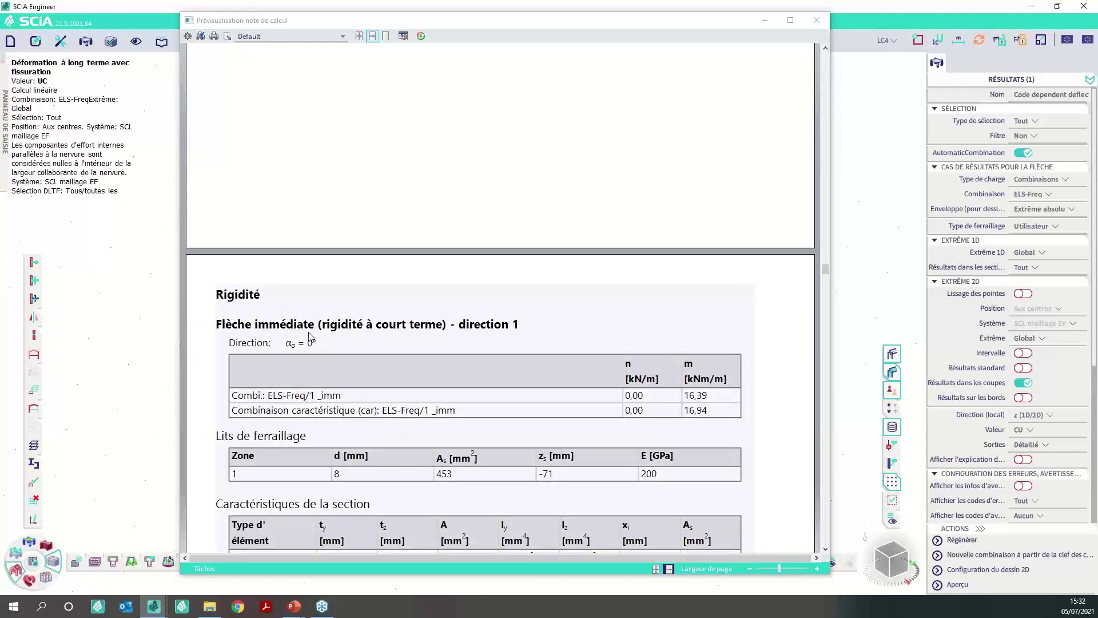
{"action": "scroll", "coordinate": [360, 400], "scroll_direction": "down", "scroll_amount": 1}
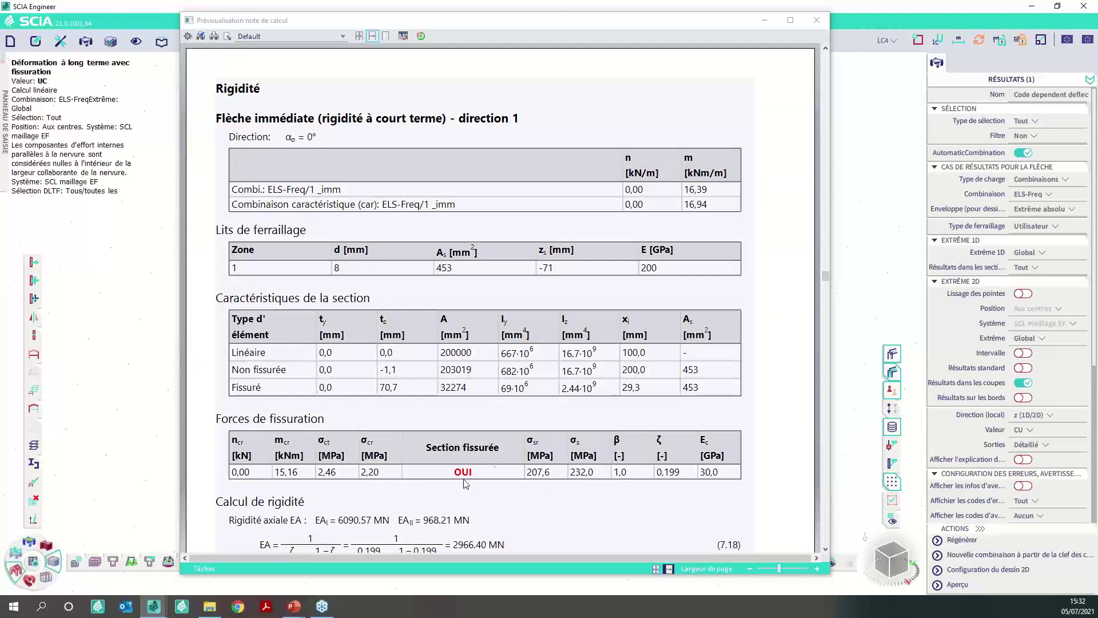
{"action": "scroll", "coordinate": [410, 447], "scroll_direction": "down", "scroll_amount": 10}
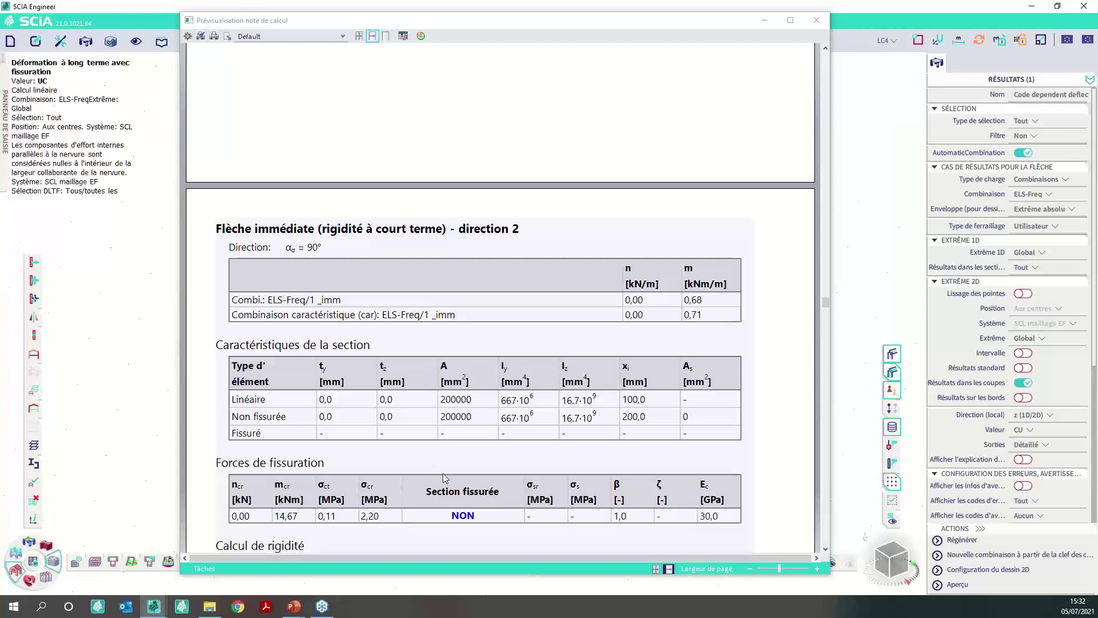
- Regenerate the deflection report with Standard output, compare the Rigidité tables of the beam and the plate, and close the preview
{"action": "left_click", "coordinate": [1033, 444]}
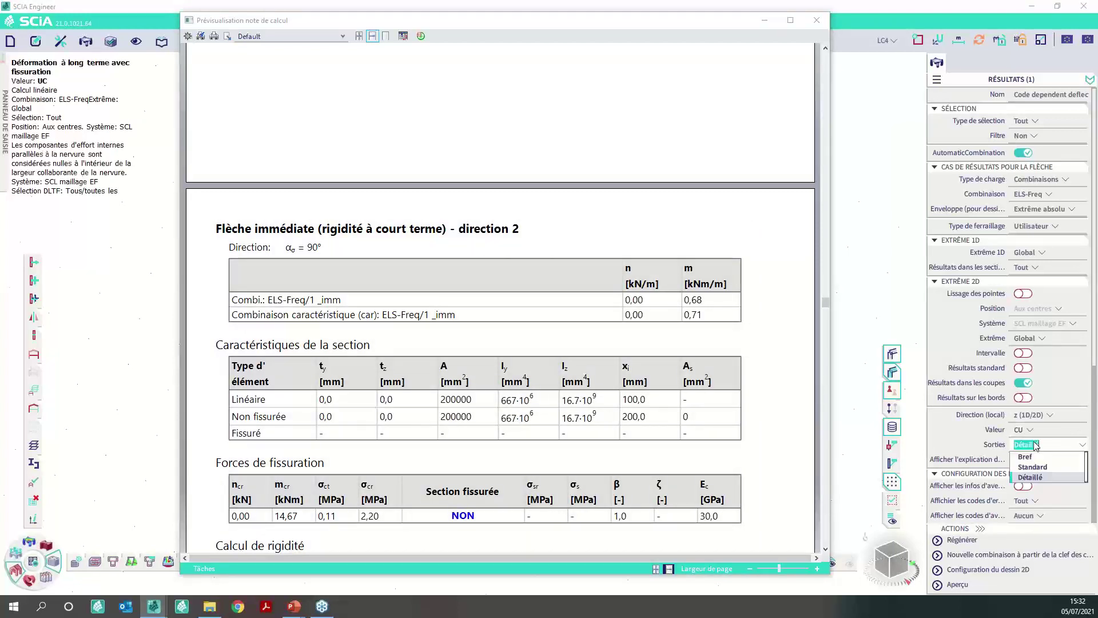
{"action": "left_click", "coordinate": [1032, 467]}
{"action": "left_click", "coordinate": [966, 540]}
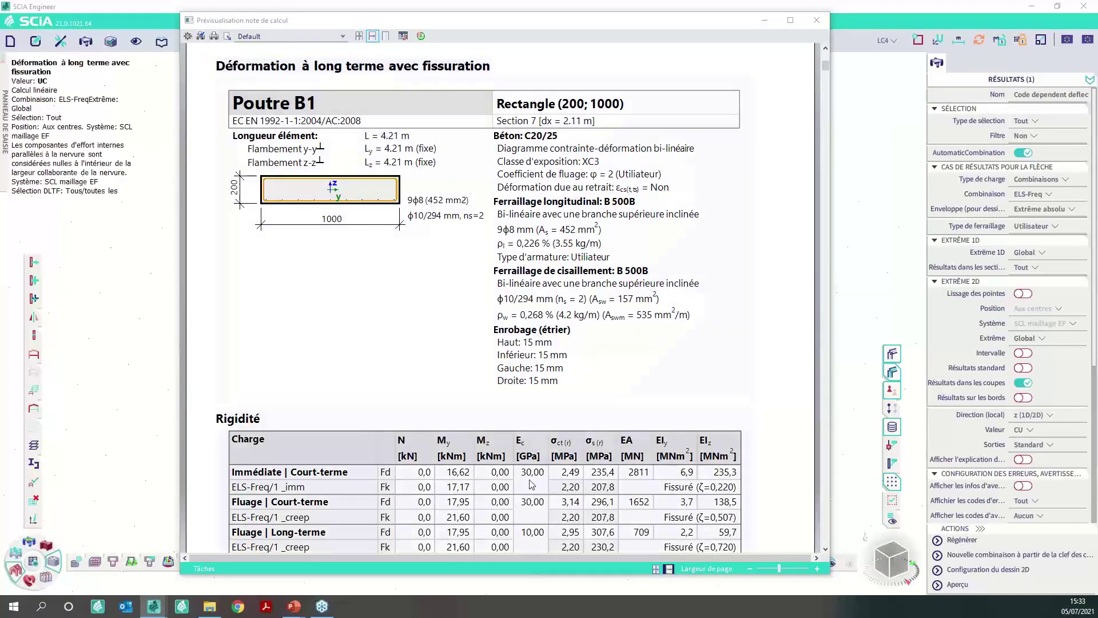
{"action": "scroll", "coordinate": [415, 438], "scroll_direction": "down", "scroll_amount": 2}
{"action": "scroll", "coordinate": [416, 438], "scroll_direction": "down", "scroll_amount": 20}
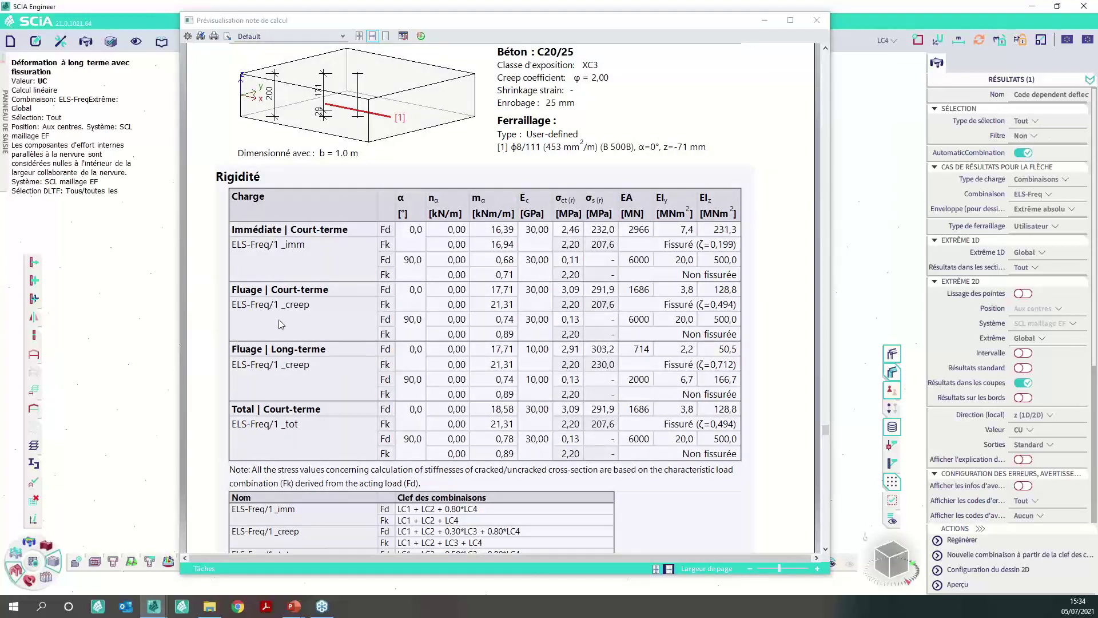
{"action": "left_click", "coordinate": [819, 23]}
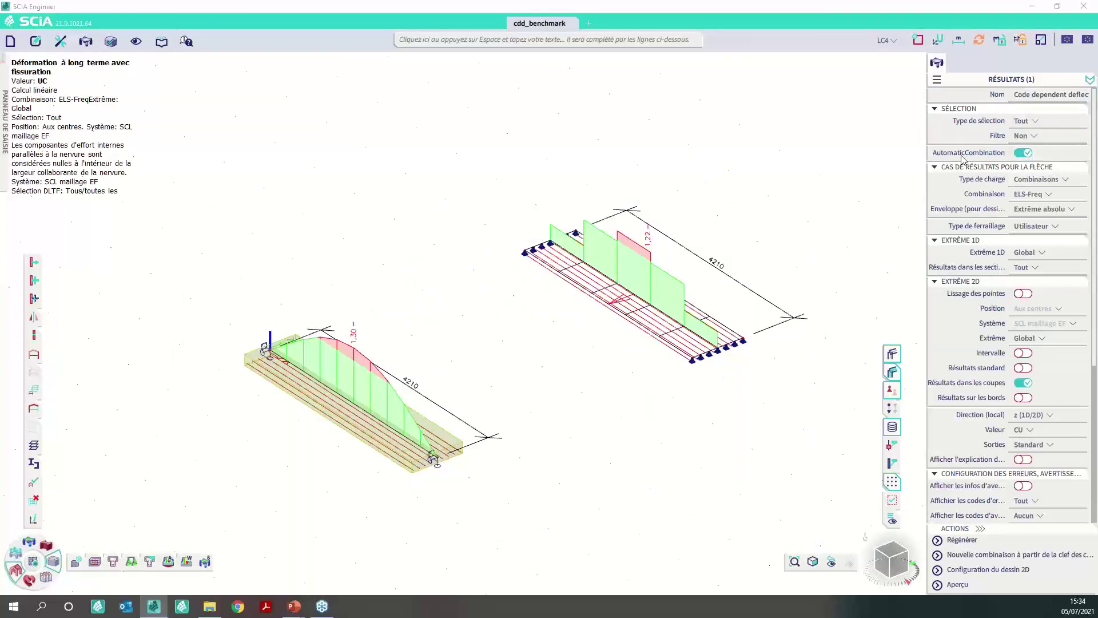
- Turn off automatic combination for the deflection results and inspect the combination choices for creep and immediate deflection
{"action": "left_click", "coordinate": [1024, 153]}
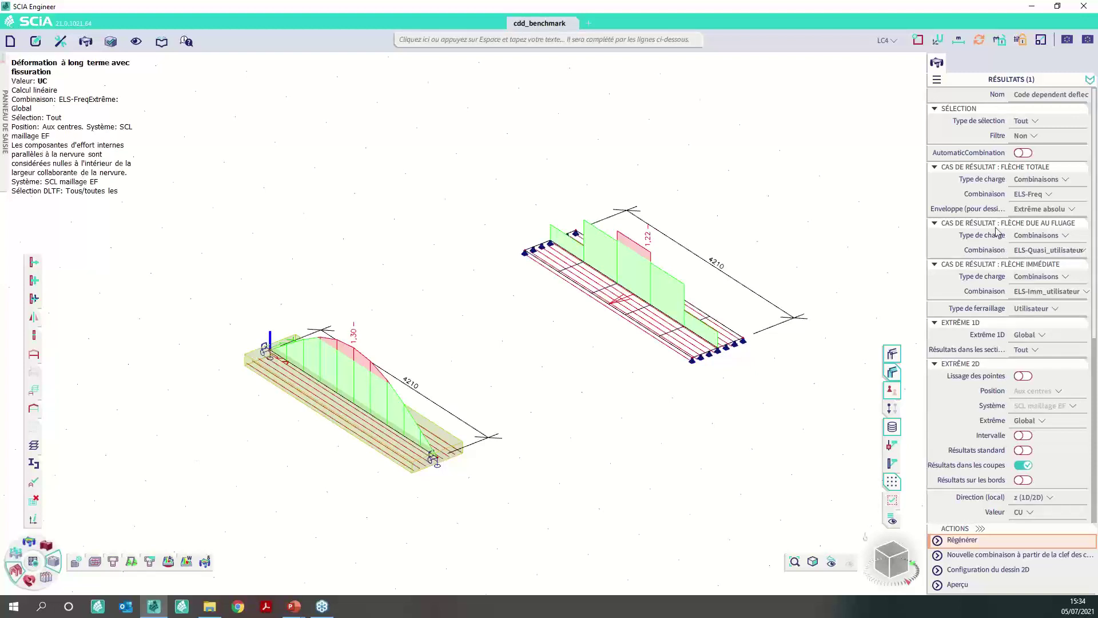
{"action": "left_click", "coordinate": [1059, 250]}
{"action": "left_click", "coordinate": [979, 254]}
{"action": "left_click", "coordinate": [1047, 292]}
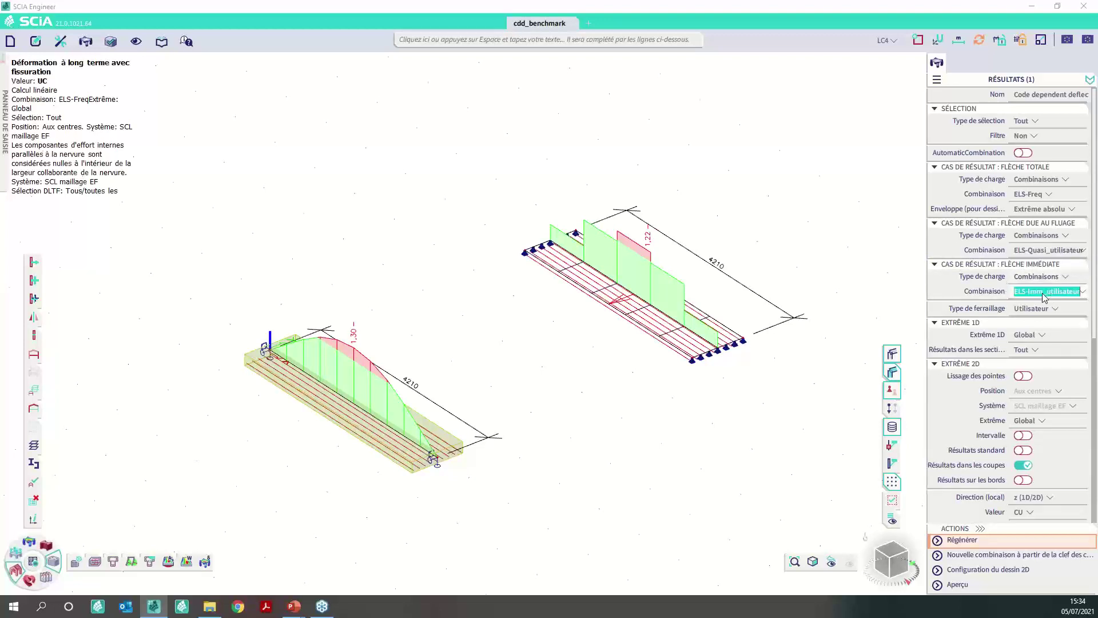
- Open the load combinations manager, inspect the coefficients of ELS-Quasi_utilisateur and ELS-Imm_utilisateur, and close it
{"action": "left_click", "coordinate": [875, 263]}
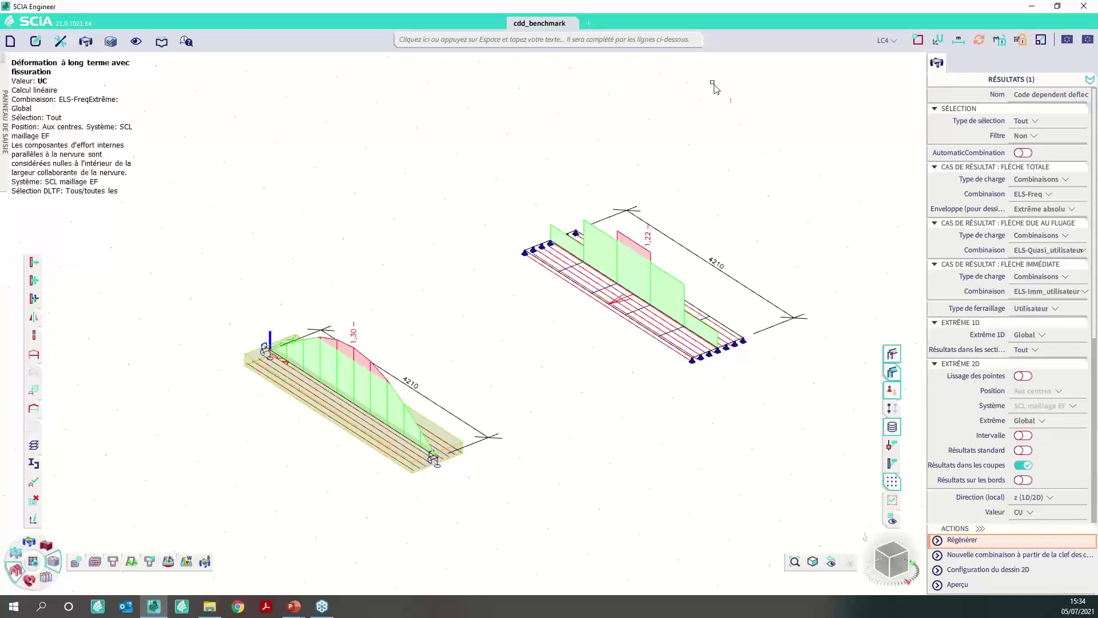
{"action": "left_click", "coordinate": [595, 37]}
{"action": "type", "text": "Combinaisons"}
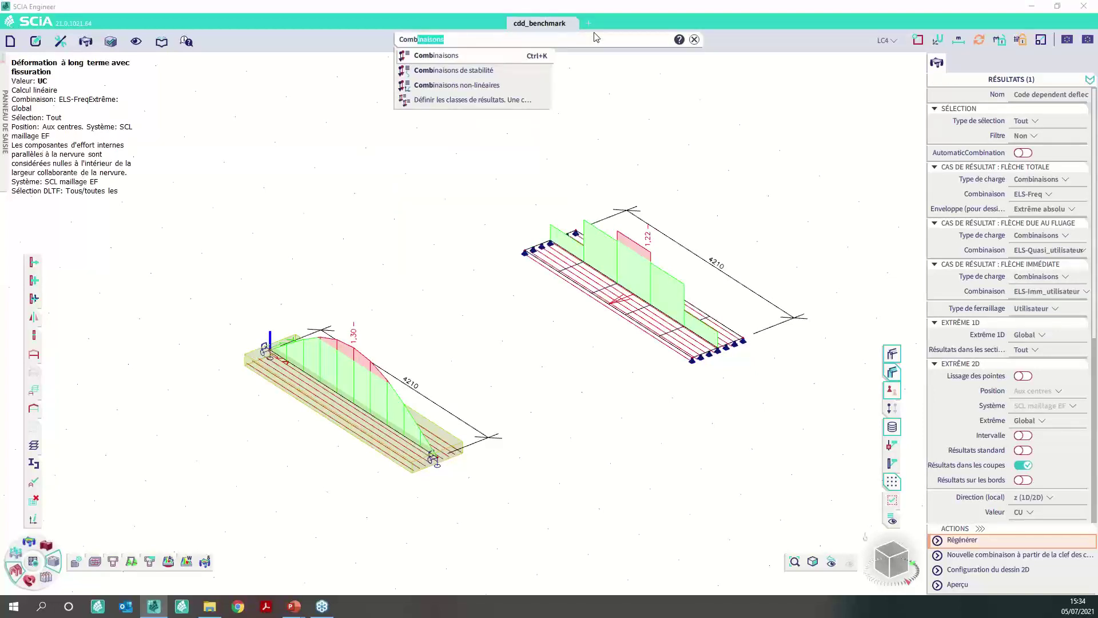
{"action": "key", "text": "Return"}
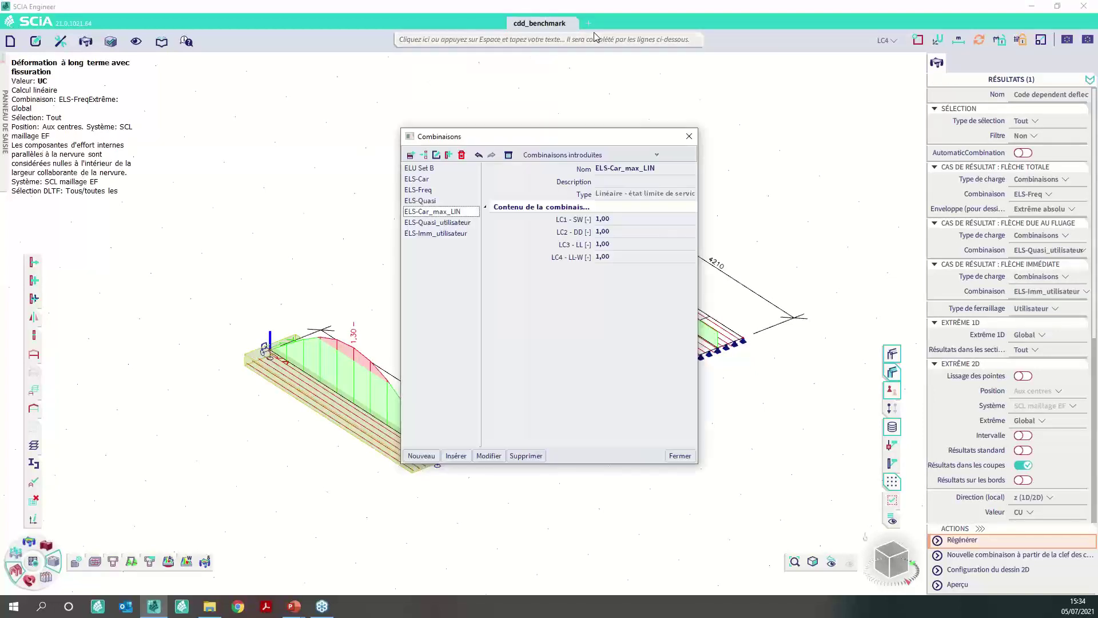
{"action": "left_click", "coordinate": [428, 223]}
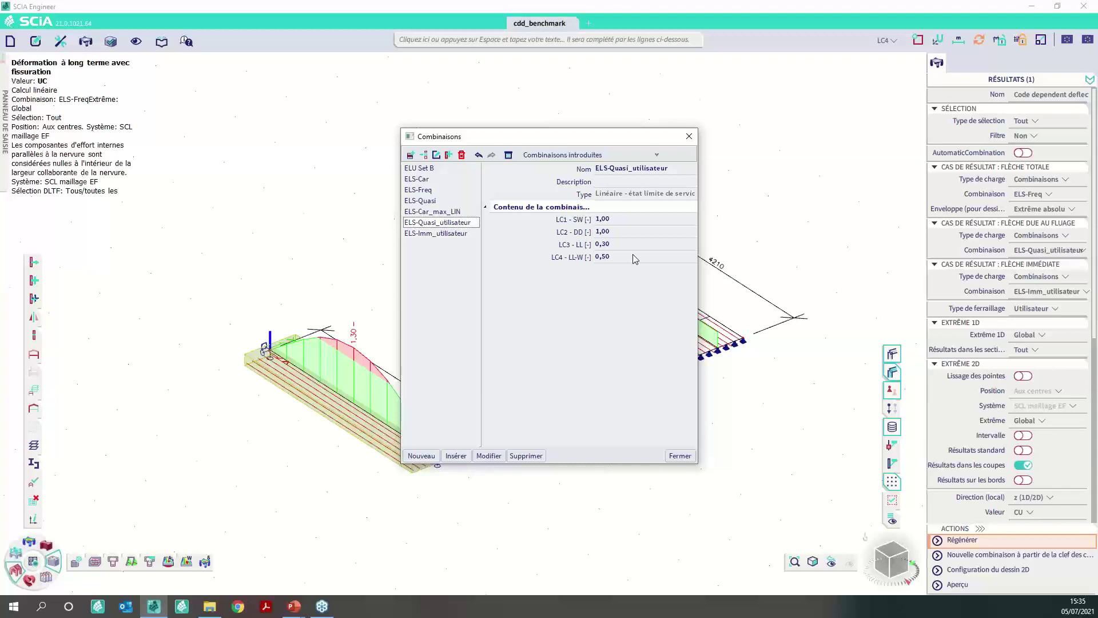
{"action": "left_click", "coordinate": [429, 233]}
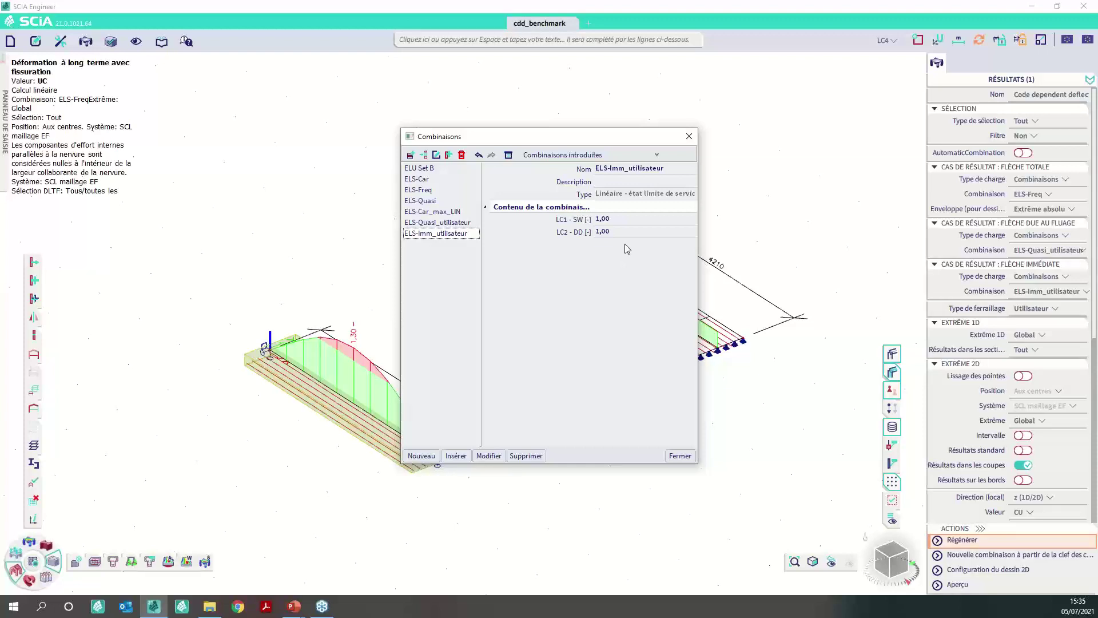
{"action": "left_click", "coordinate": [680, 456]}
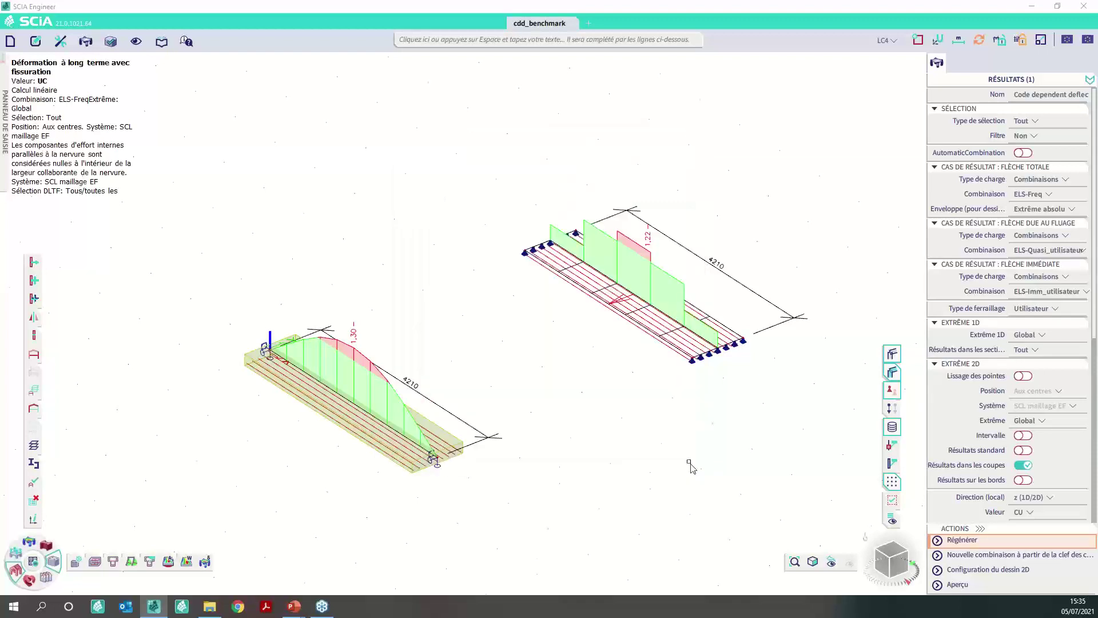
- Regenerate the deflection results with the manually chosen combinations, review beam B1's Rigidité table in the report preview, and close it
{"action": "left_click", "coordinate": [991, 541]}
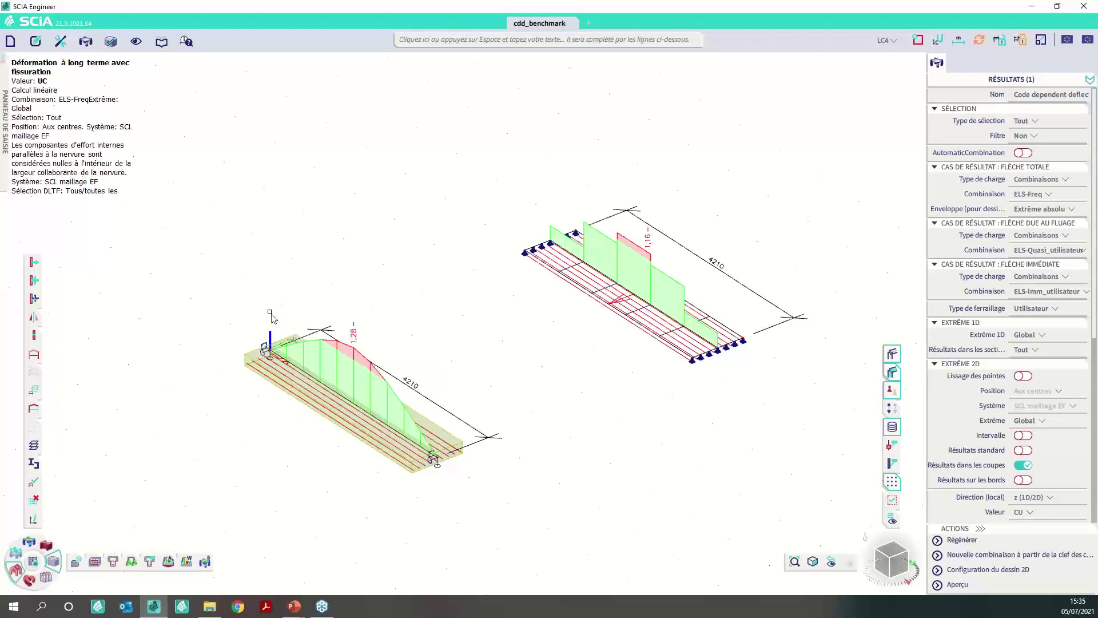
{"action": "left_click", "coordinate": [995, 585]}
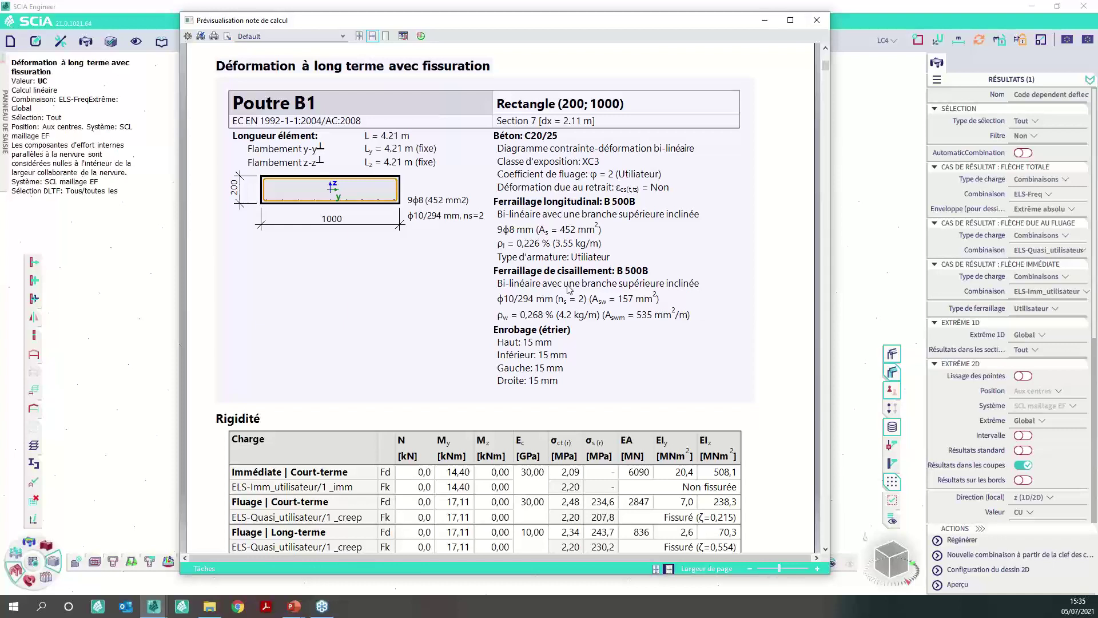
{"action": "scroll", "coordinate": [614, 289], "scroll_direction": "down", "scroll_amount": 3}
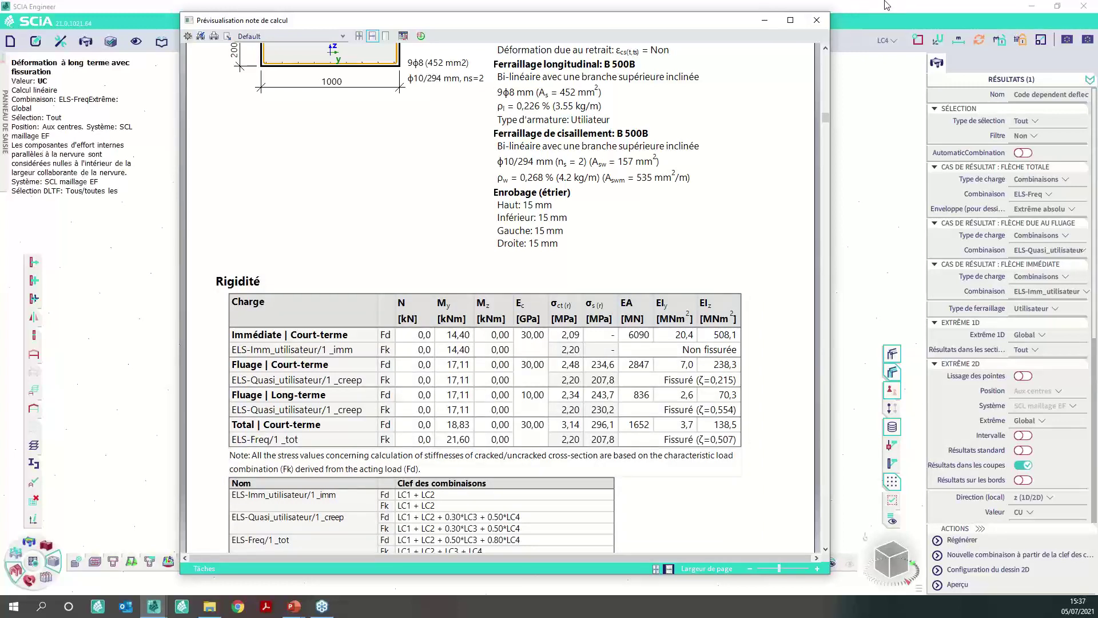
{"action": "left_click", "coordinate": [816, 20]}
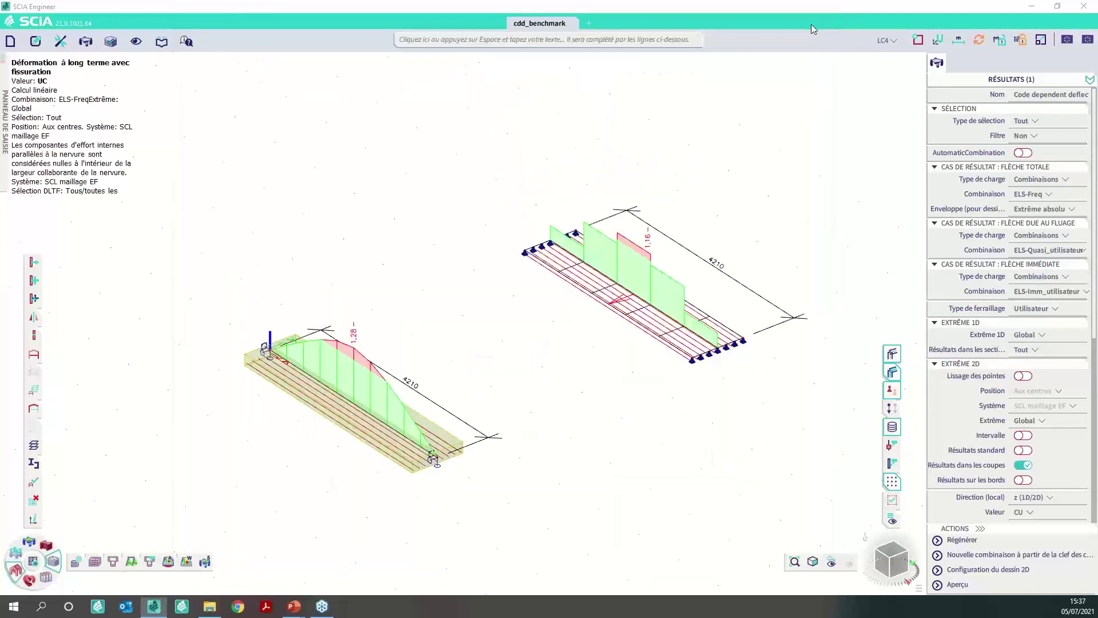
- In the concrete configuration, try Auto for drying and autogenous shrinkage, set it to Valeur utilisateur, and accept the settings
{"action": "left_click", "coordinate": [77, 566]}
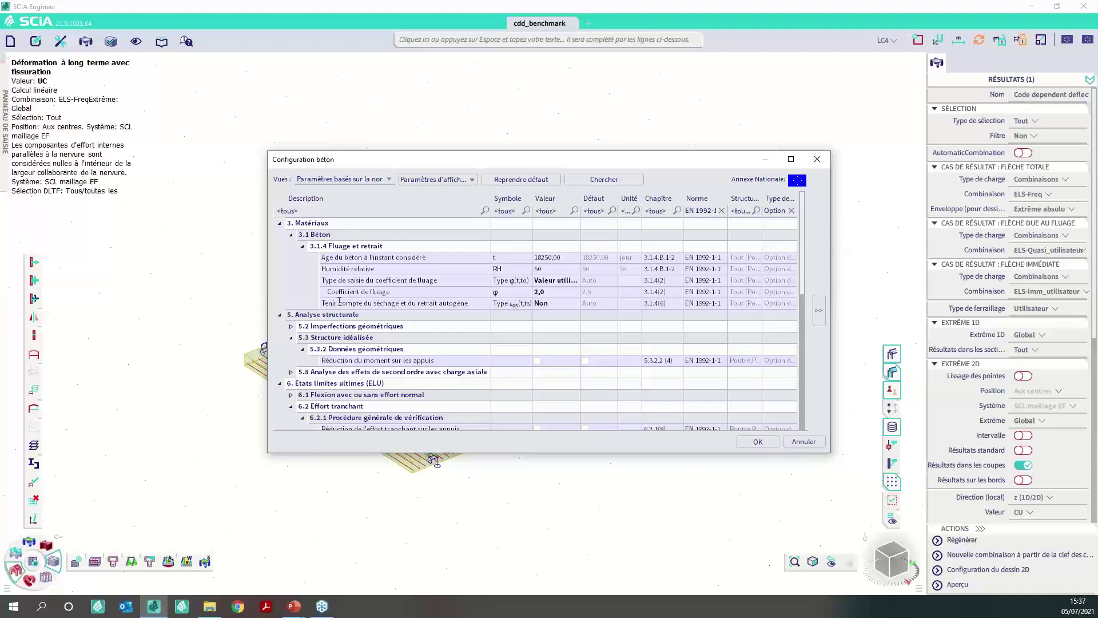
{"action": "left_click", "coordinate": [572, 303]}
{"action": "left_click", "coordinate": [576, 303]}
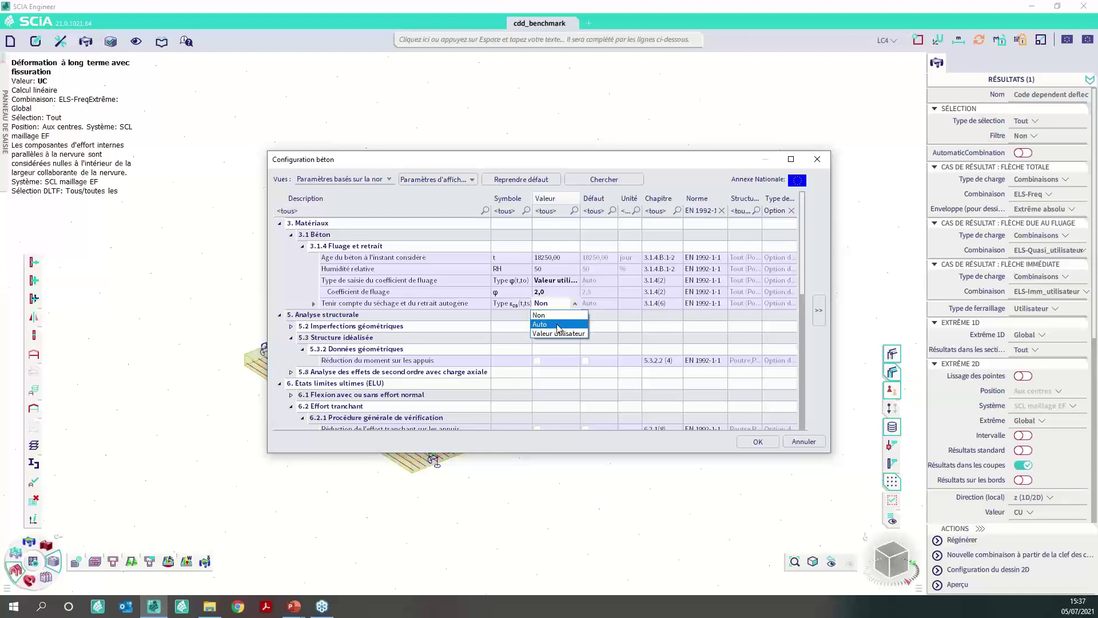
{"action": "left_click", "coordinate": [558, 327]}
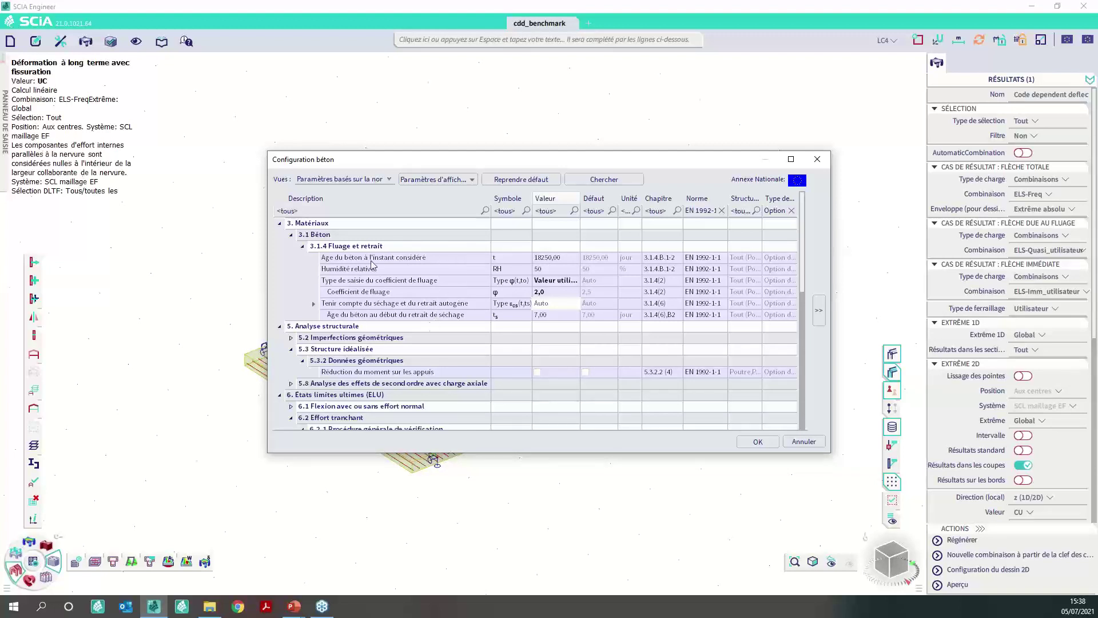
{"action": "left_click", "coordinate": [575, 304]}
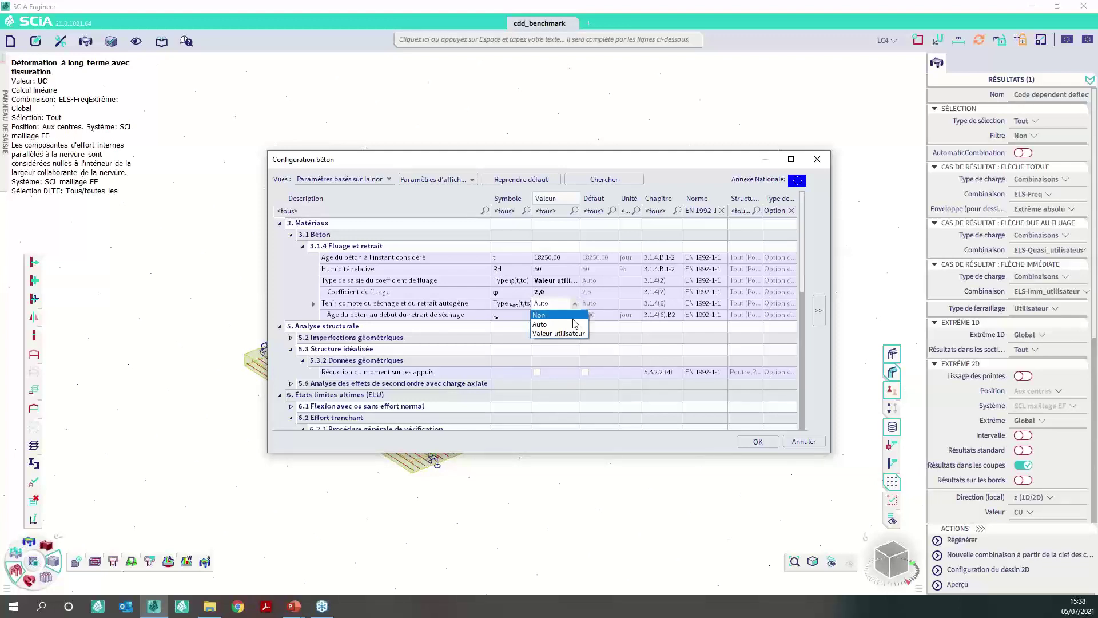
{"action": "left_click", "coordinate": [540, 334]}
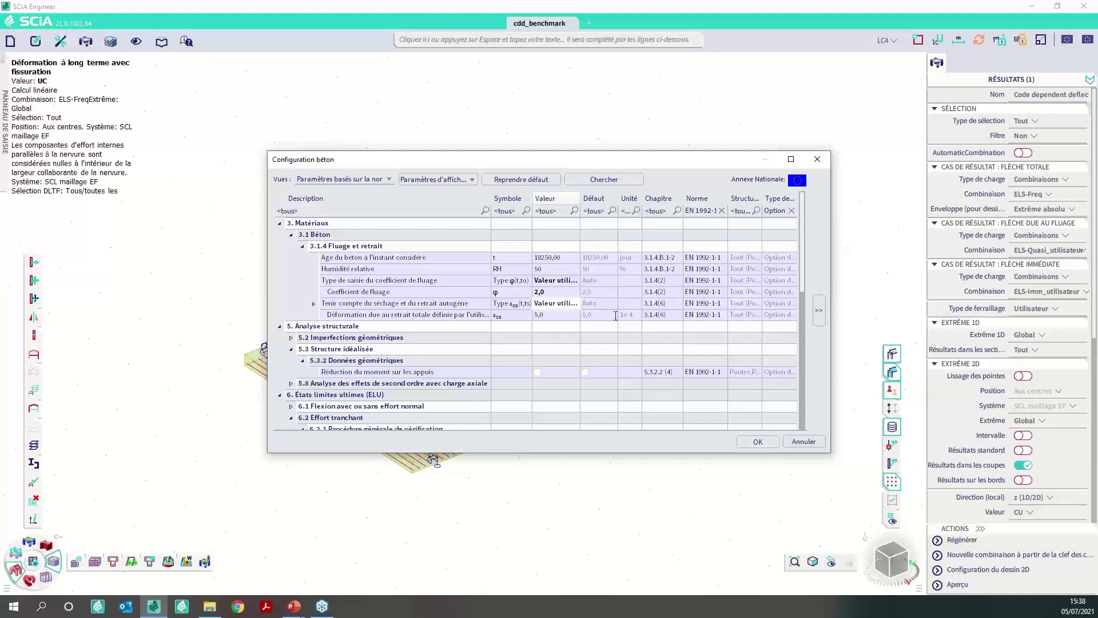
{"action": "left_click", "coordinate": [751, 444]}
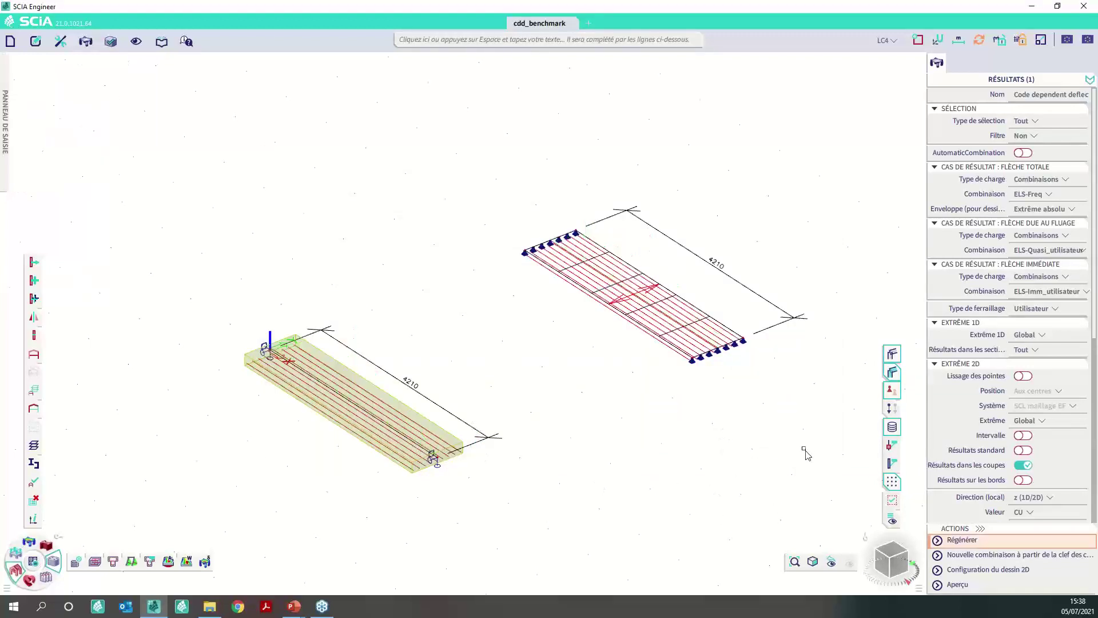
- Regenerate the deflection results with shrinkage included and preview the report with Bref output
{"action": "left_click", "coordinate": [962, 540]}
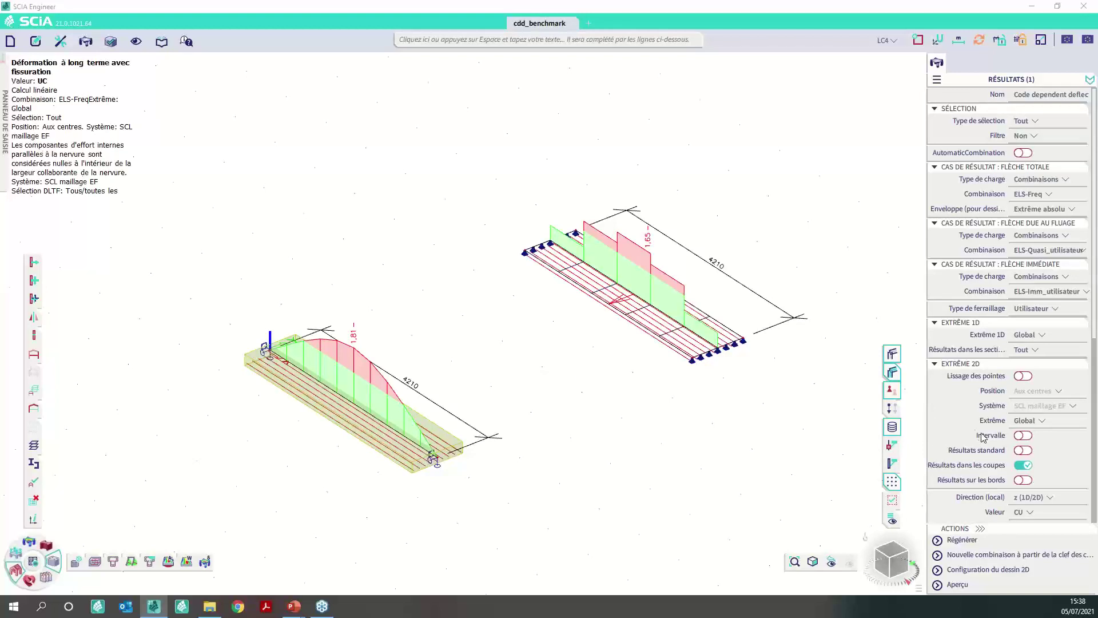
{"action": "scroll", "coordinate": [1038, 435], "scroll_direction": "down", "scroll_amount": 5}
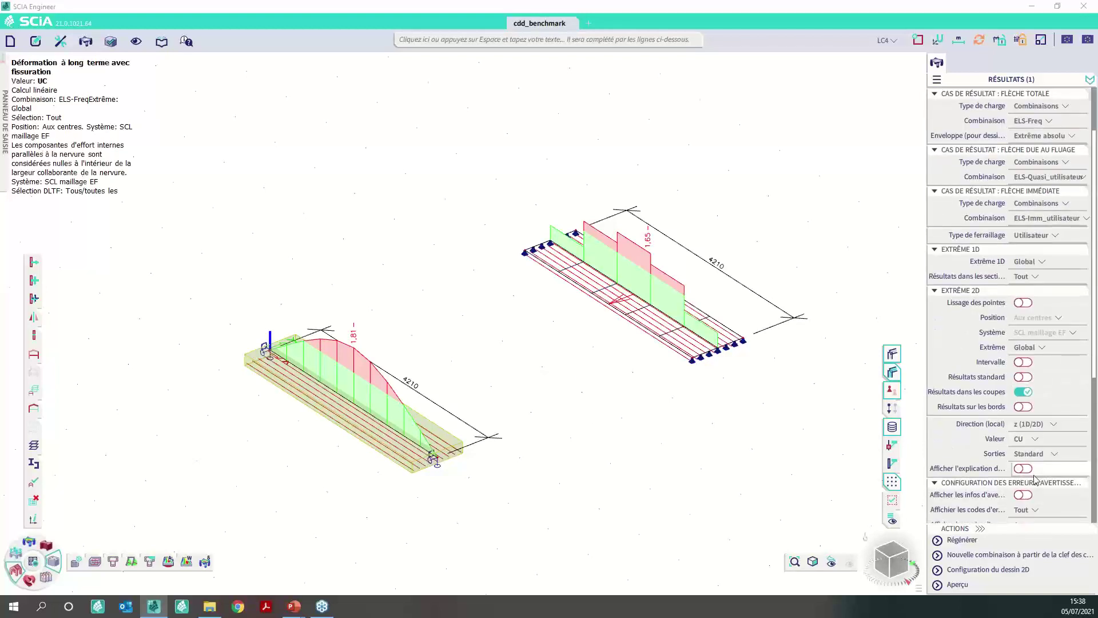
{"action": "left_click", "coordinate": [1051, 453]}
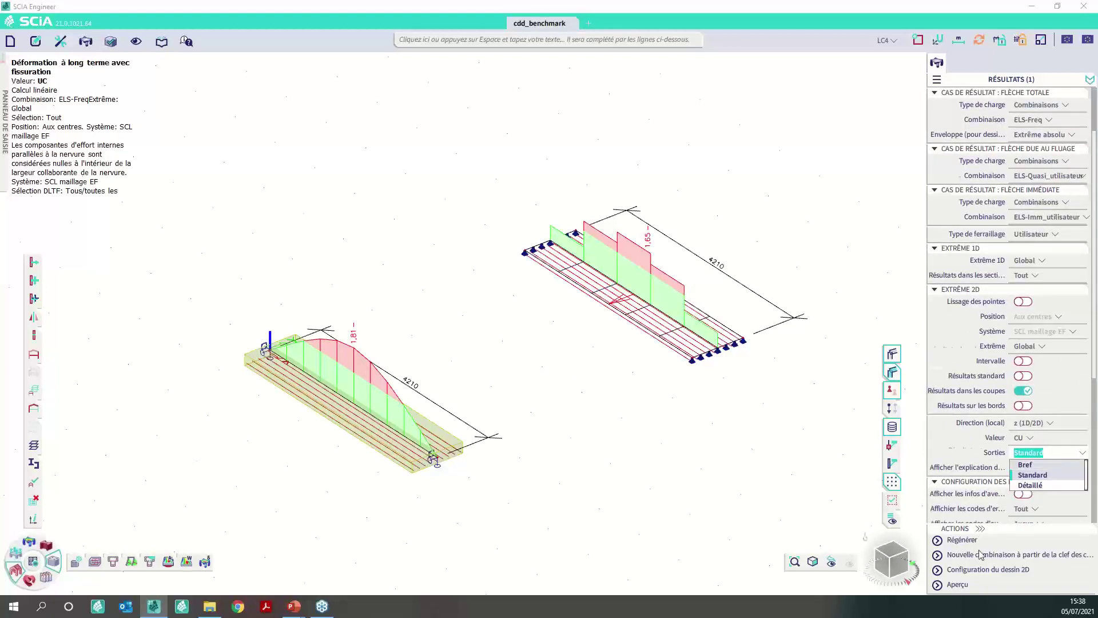
{"action": "left_click", "coordinate": [1025, 464]}
{"action": "left_click", "coordinate": [957, 584]}
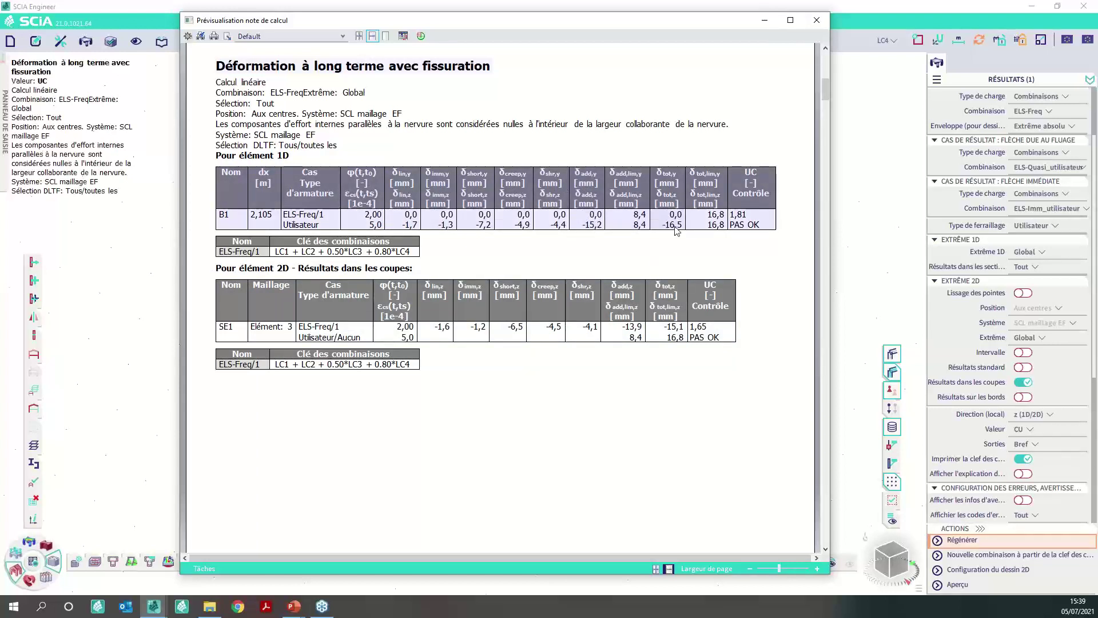
- Turn on standard results for the 2D elements, close the report preview, and regenerate the deflection display
{"action": "left_click", "coordinate": [1023, 368]}
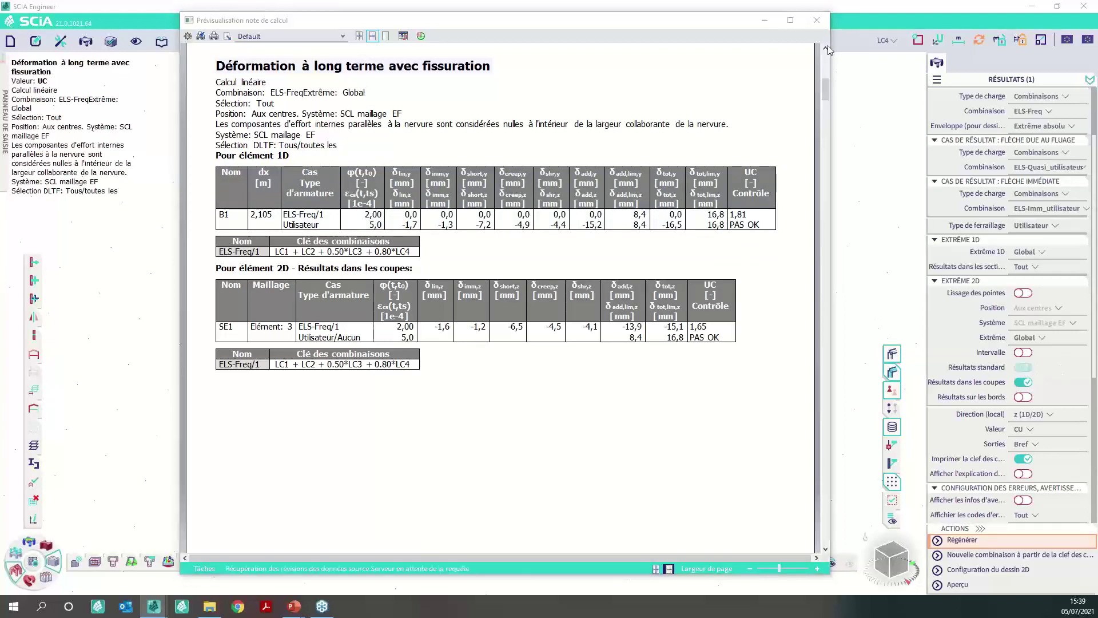
{"action": "left_click", "coordinate": [817, 20]}
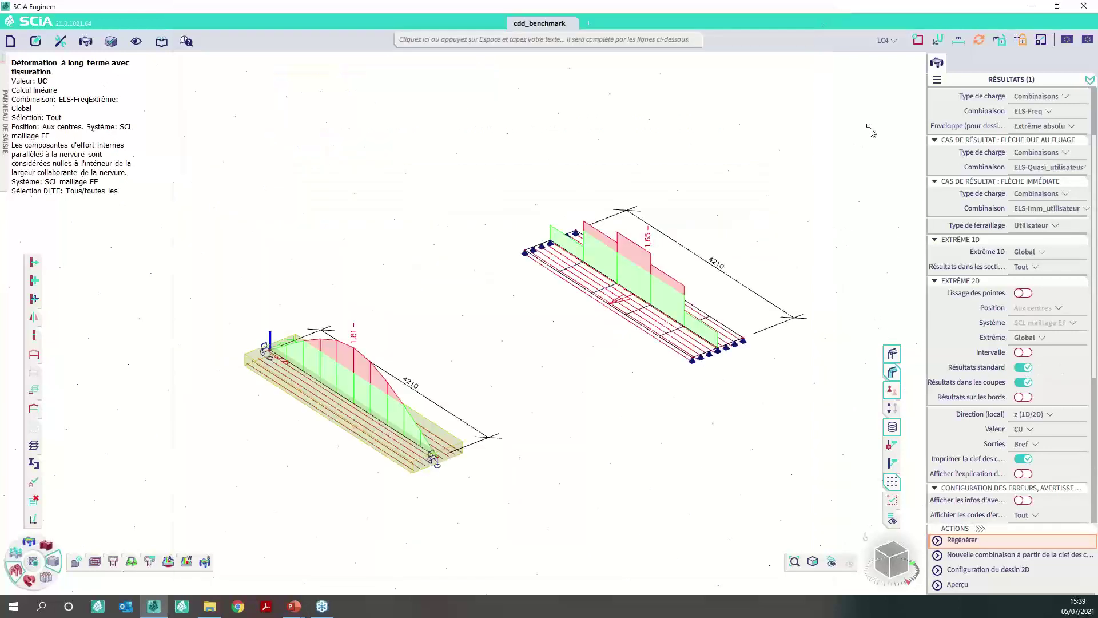
{"action": "left_click", "coordinate": [993, 541]}
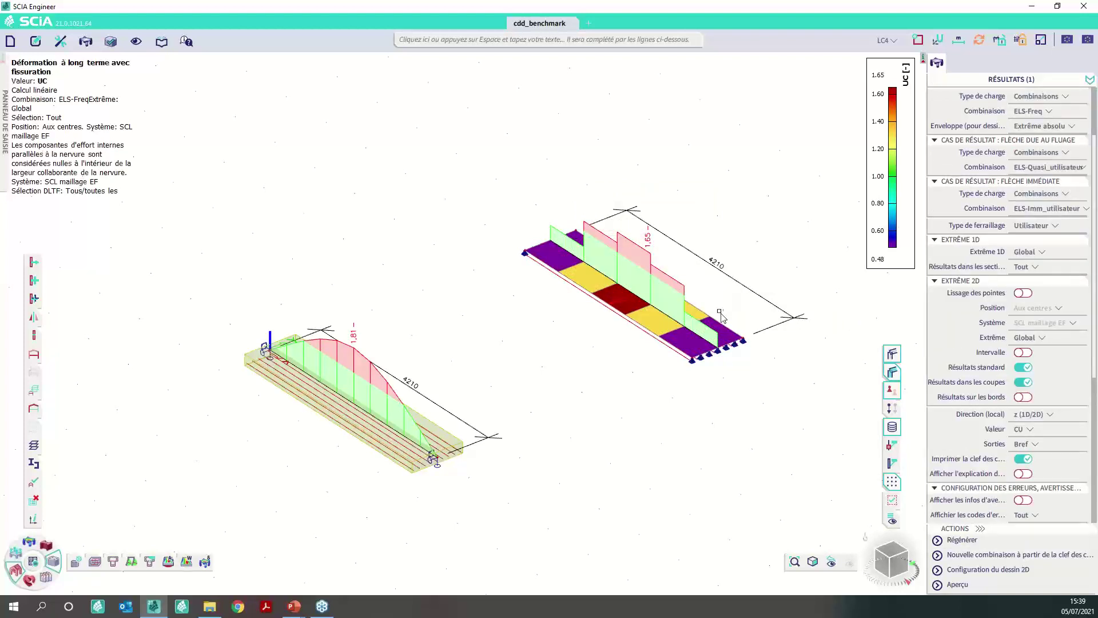
- Regenerate the report with Standard output and review beam B1's Rigidité table, including the shrinkage stiffness and combination key
{"action": "scroll", "coordinate": [1025, 442], "scroll_direction": "down", "scroll_amount": 3}
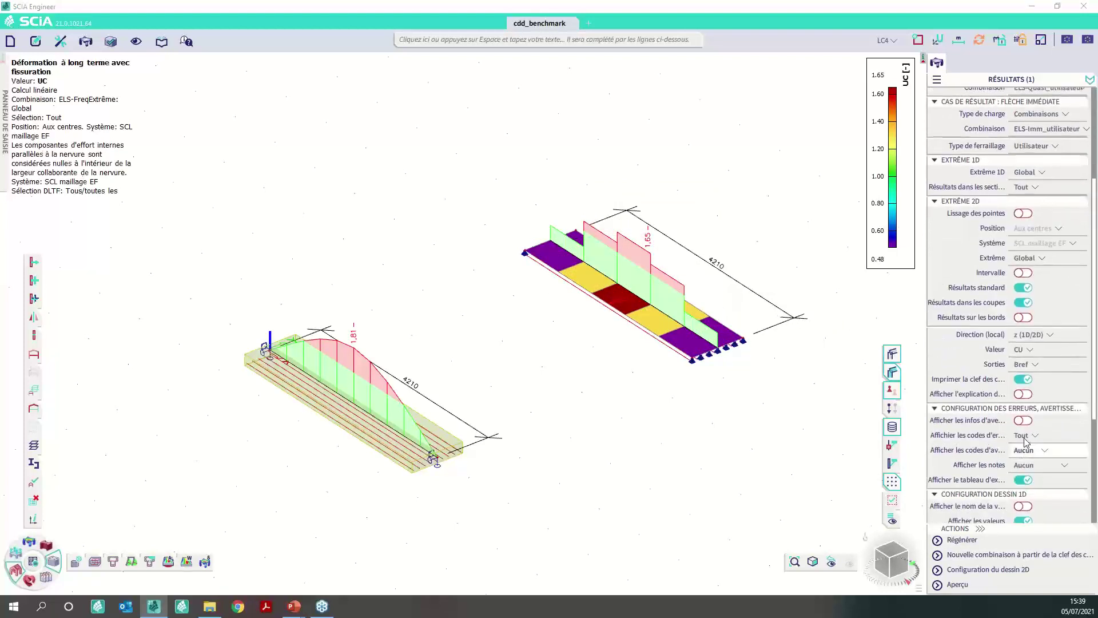
{"action": "left_click", "coordinate": [1026, 363]}
{"action": "left_click", "coordinate": [1024, 382]}
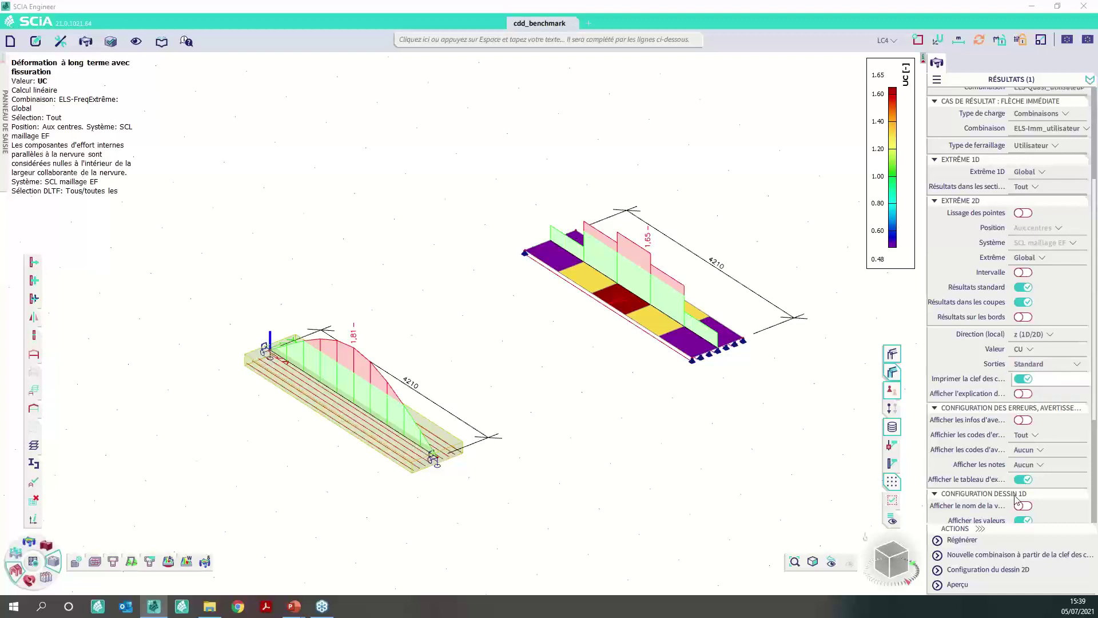
{"action": "left_click", "coordinate": [969, 540]}
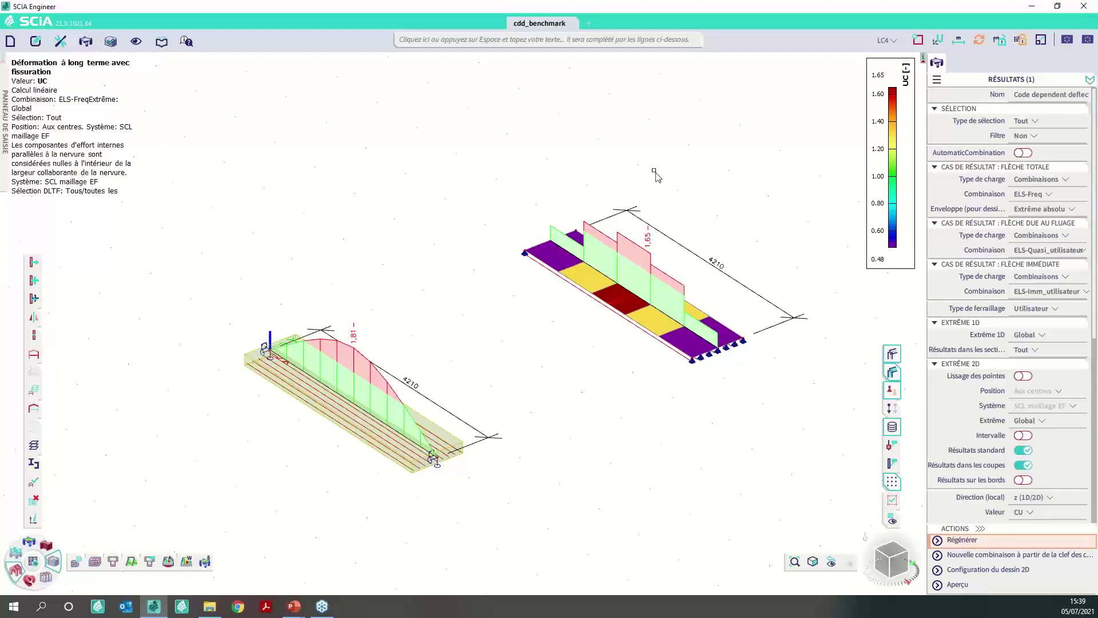
{"action": "left_click", "coordinate": [958, 584]}
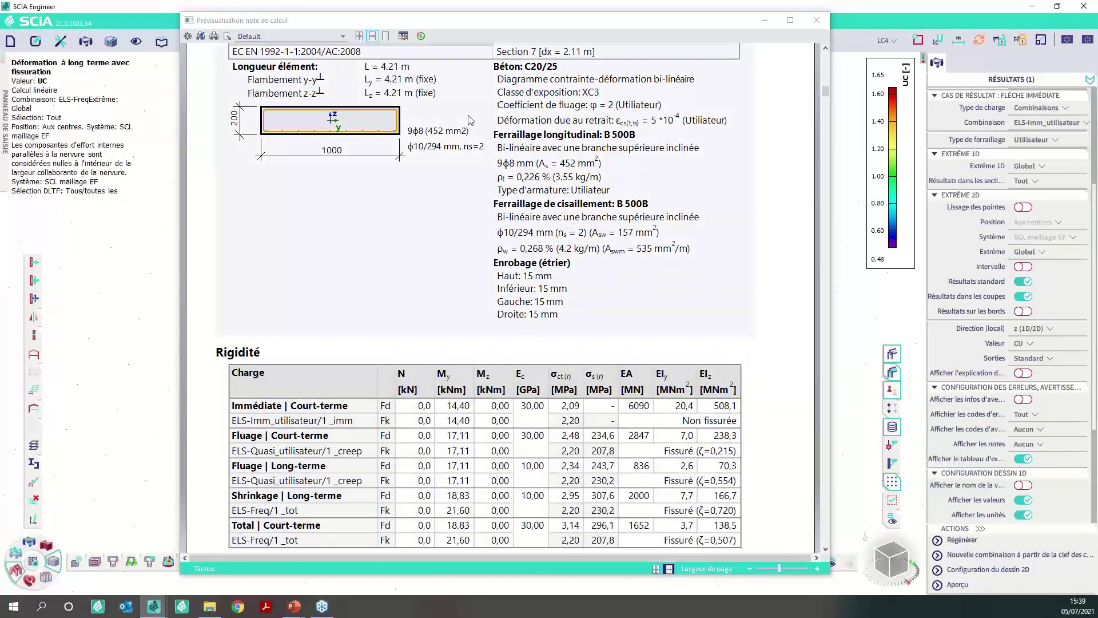
{"action": "scroll", "coordinate": [490, 189], "scroll_direction": "down", "scroll_amount": 2}
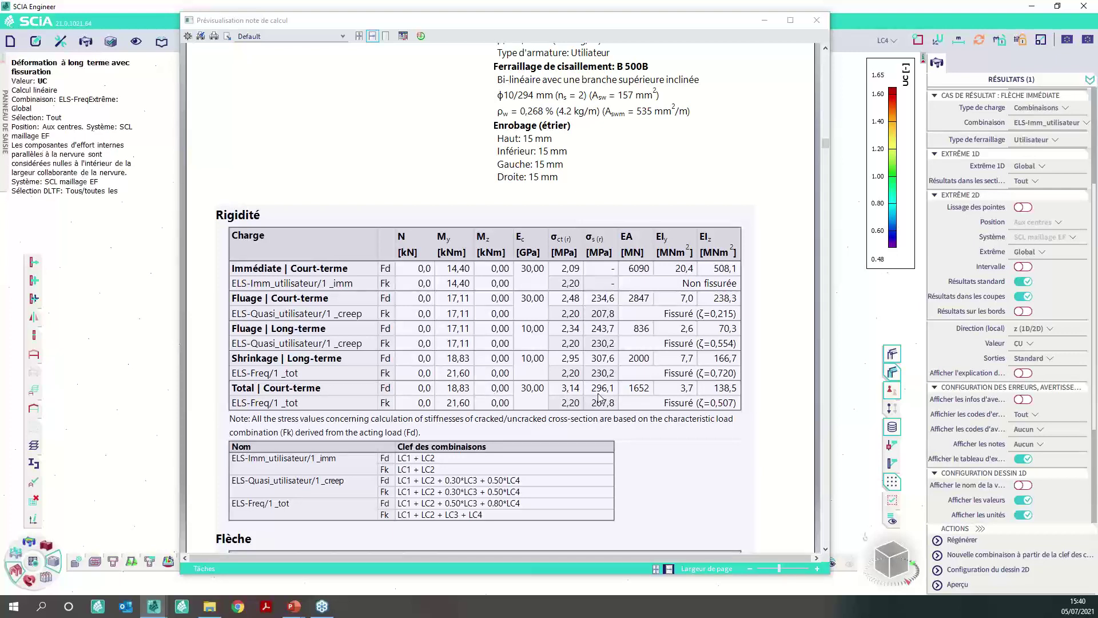
- Switch the deflection report output to Détaillé and regenerate it
{"action": "left_click", "coordinate": [1041, 365]}
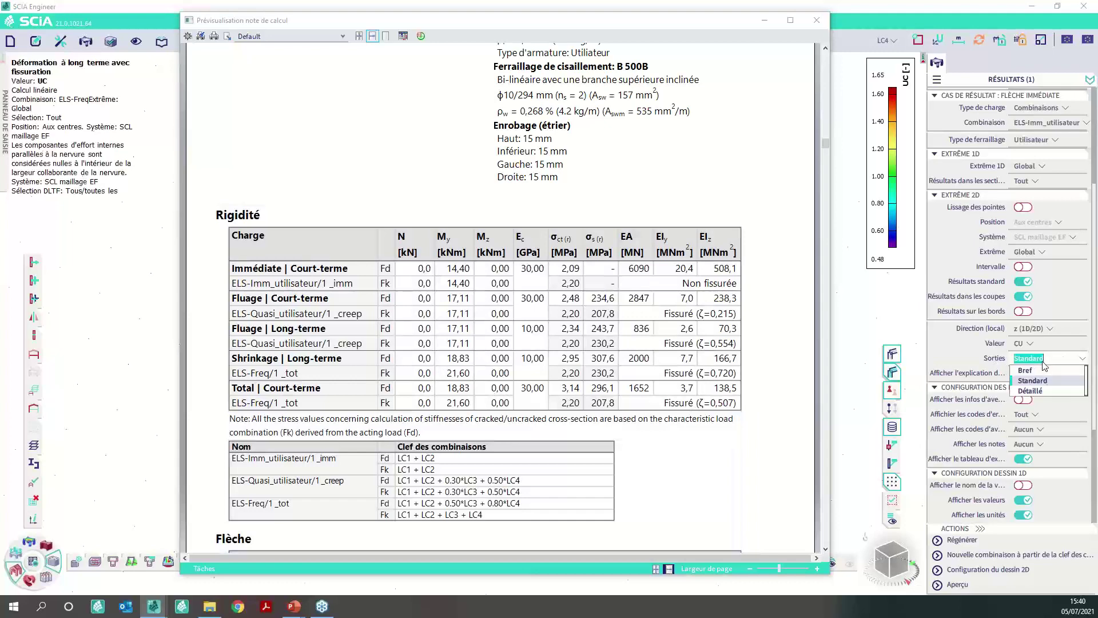
{"action": "left_click", "coordinate": [1047, 390]}
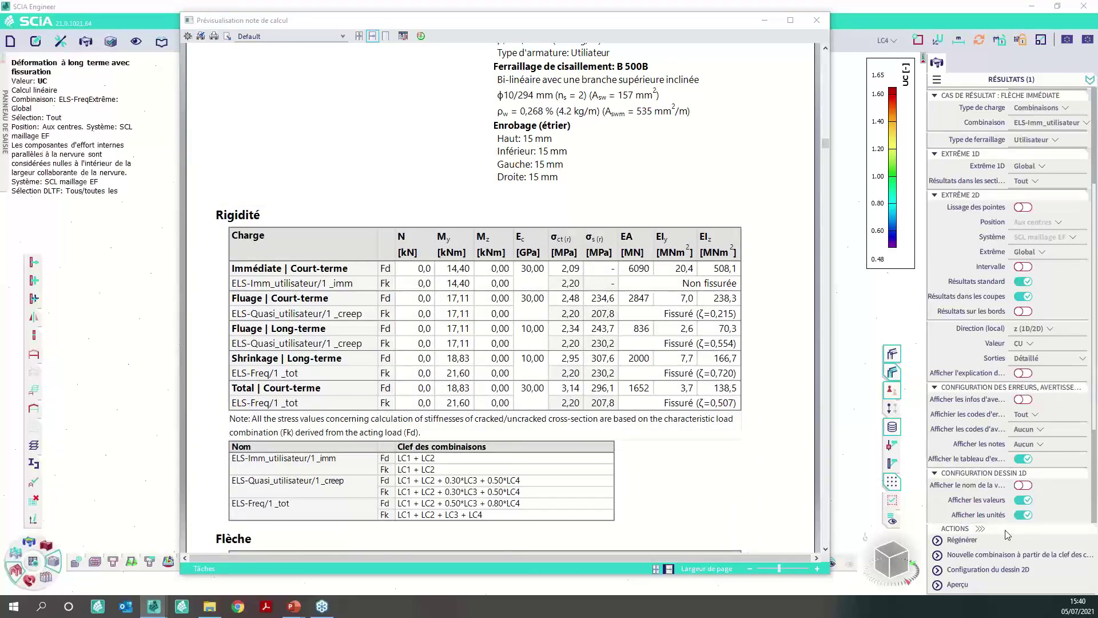
{"action": "left_click", "coordinate": [963, 539]}
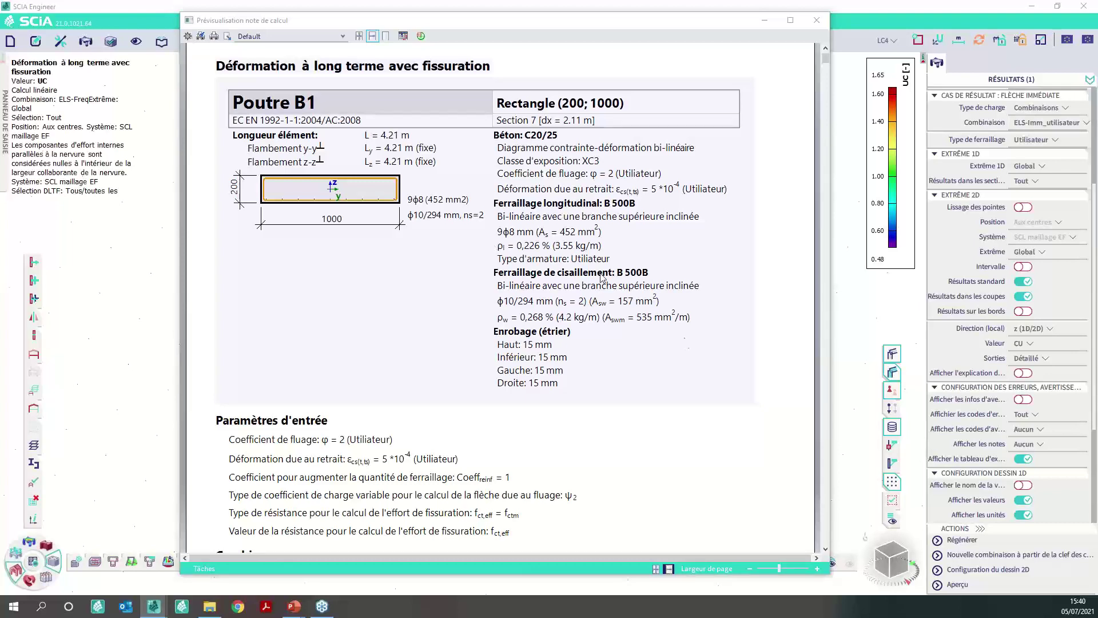
- Examine beam B1's shrinkage deflection section in the detailed report, including section properties, cracking forces, stiffness, strain and curvature calculations
{"action": "scroll", "coordinate": [526, 297], "scroll_direction": "down", "scroll_amount": 12}
{"action": "scroll", "coordinate": [526, 297], "scroll_direction": "down", "scroll_amount": 15}
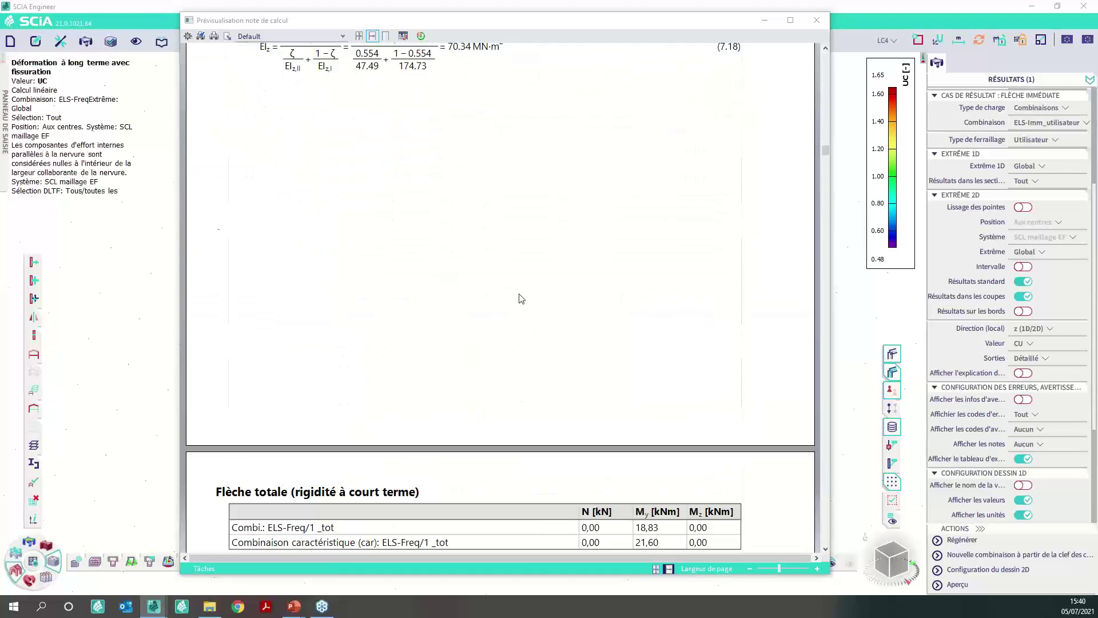
{"action": "scroll", "coordinate": [521, 297], "scroll_direction": "down", "scroll_amount": 8}
{"action": "scroll", "coordinate": [518, 298], "scroll_direction": "up", "scroll_amount": 13}
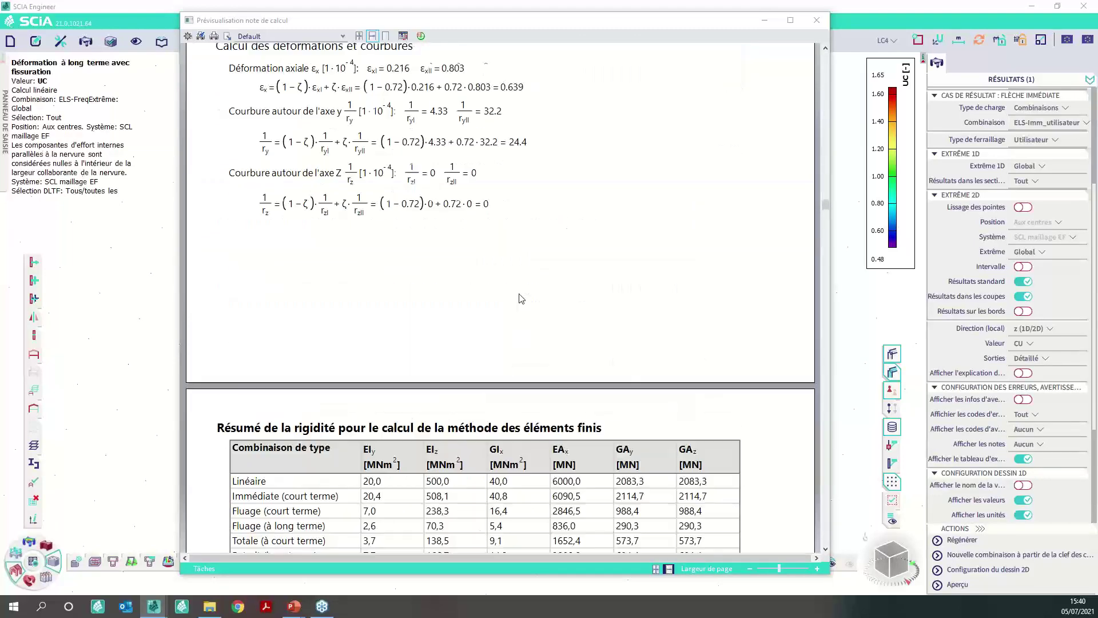
{"action": "scroll", "coordinate": [514, 298], "scroll_direction": "up", "scroll_amount": 2}
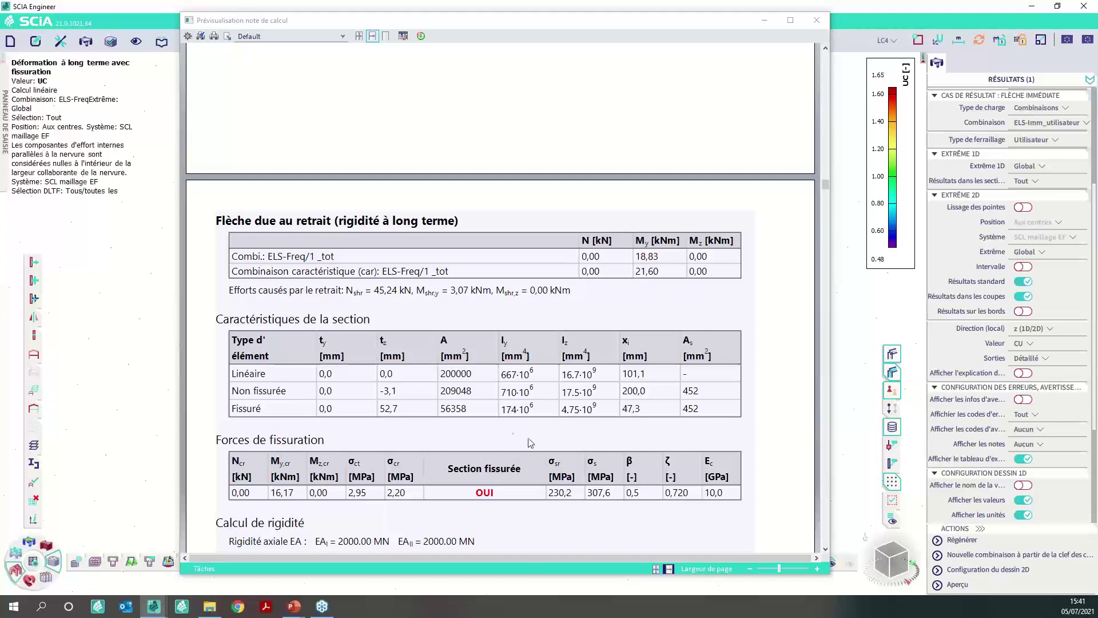
{"action": "scroll", "coordinate": [472, 432], "scroll_direction": "down", "scroll_amount": 3}
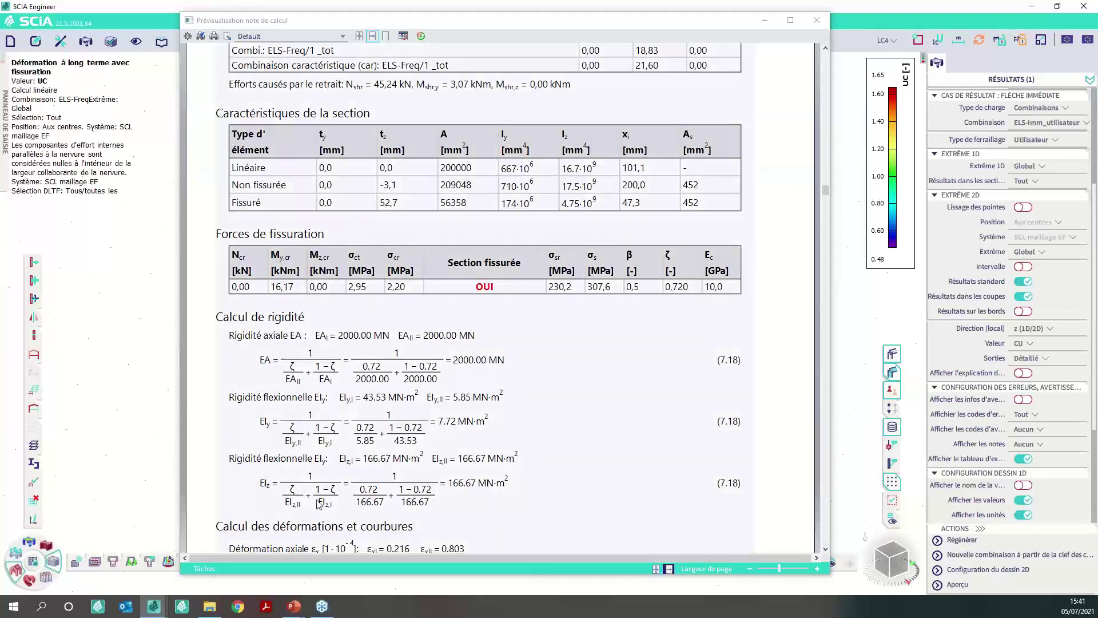
{"action": "scroll", "coordinate": [478, 408], "scroll_direction": "down", "scroll_amount": 2}
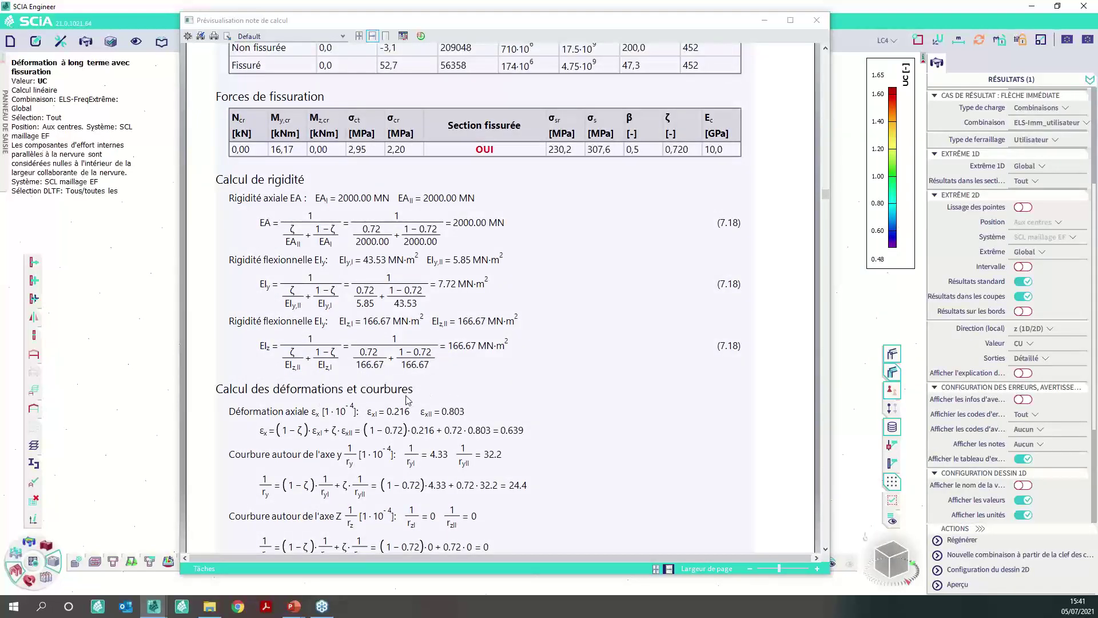
{"action": "scroll", "coordinate": [408, 400], "scroll_direction": "down", "scroll_amount": 1}
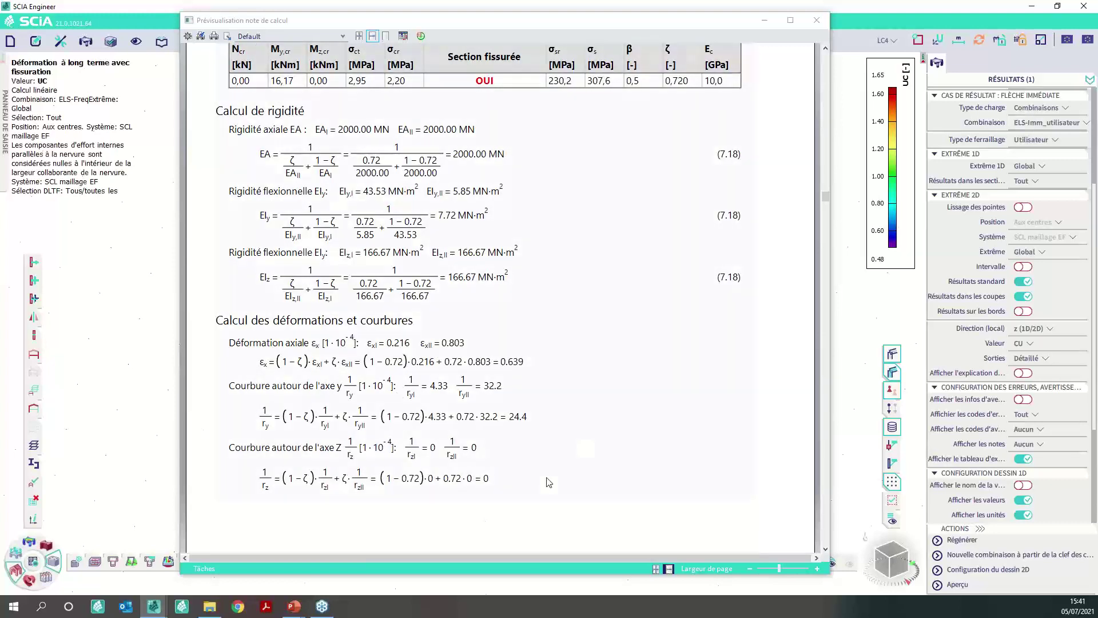